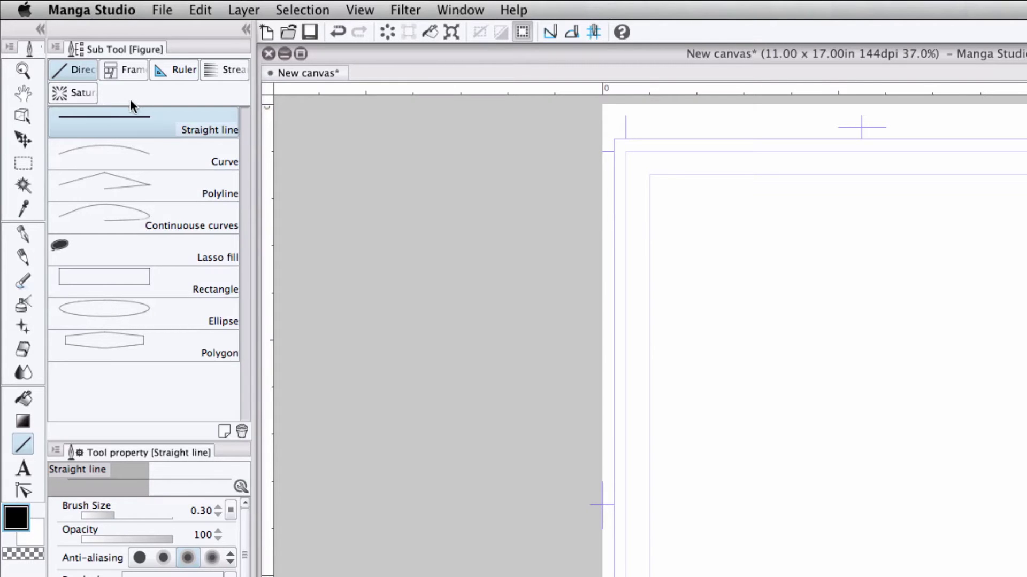
Step: Drag out a trial rectangular panel frame across the page with Rectangle frame
{"action": "left_click", "coordinate": [126, 74]}
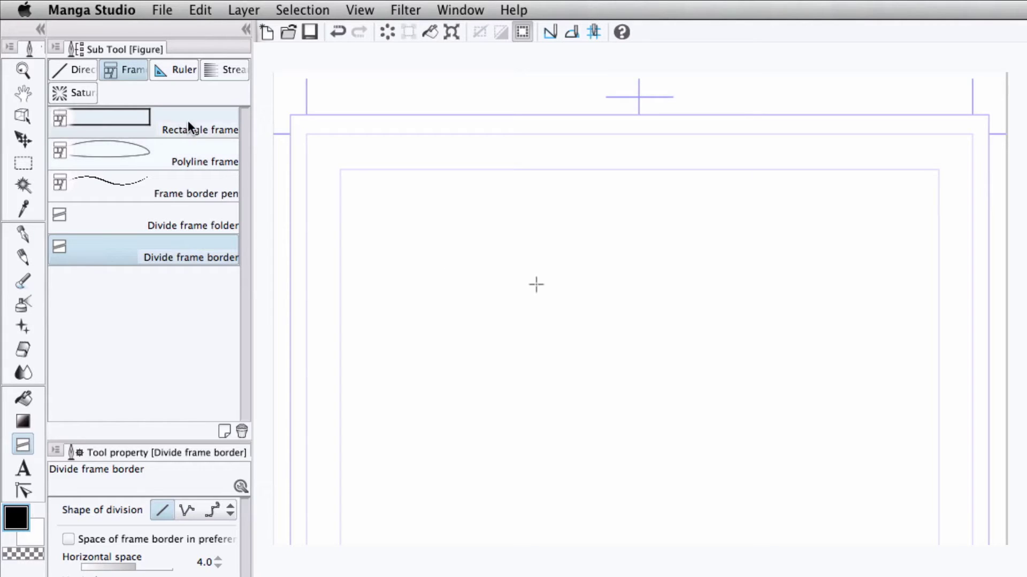
{"action": "left_click", "coordinate": [188, 127]}
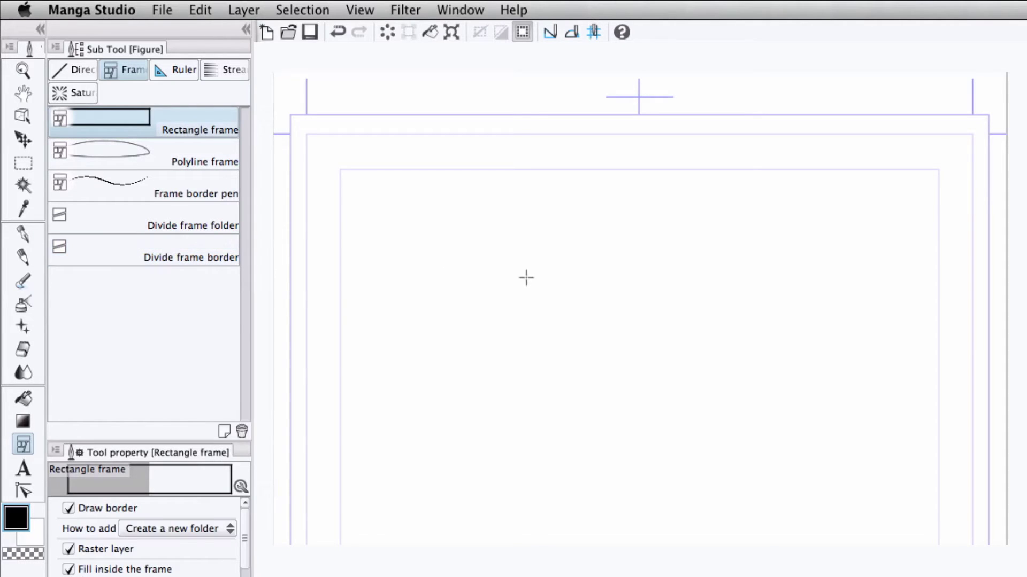
{"action": "left_click_drag", "start_coordinate": [340, 207], "coordinate": [796, 471]}
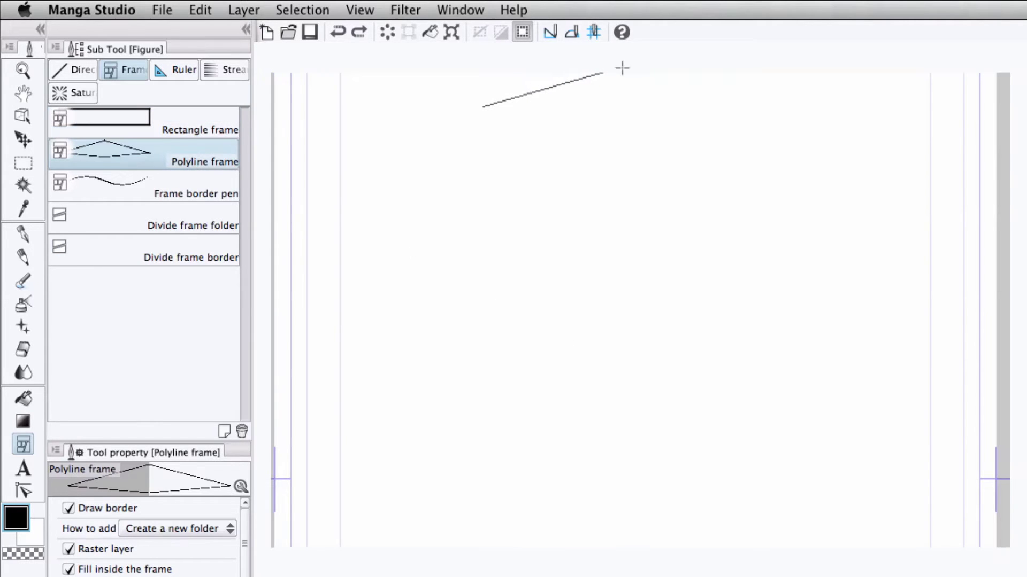
Step: Draw a nine-corner polygonal panel, then begin a freehand panel border stroke
{"action": "left_click", "coordinate": [622, 67]}
{"action": "left_click", "coordinate": [804, 232]}
{"action": "left_click", "coordinate": [763, 337]}
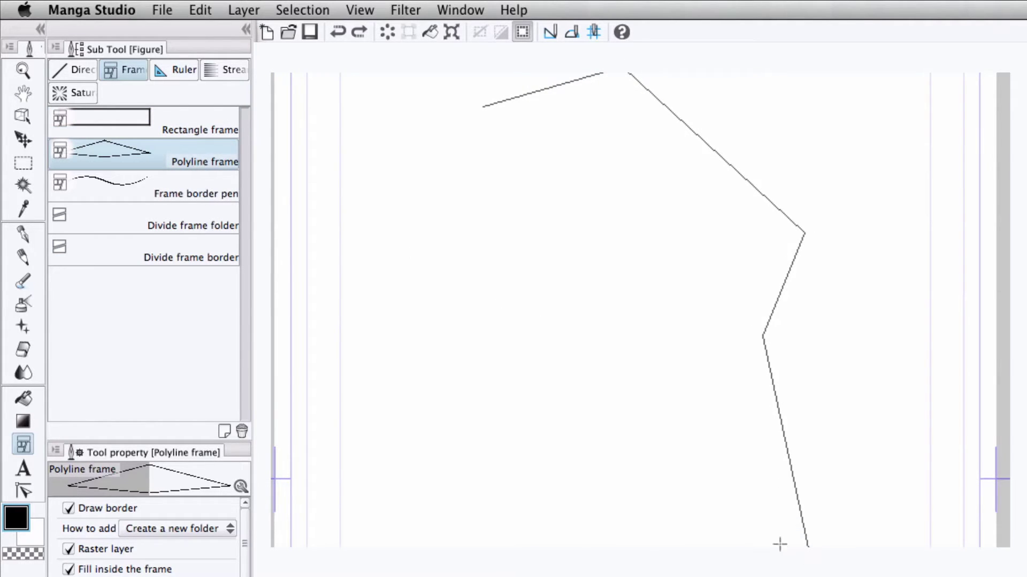
{"action": "left_click", "coordinate": [809, 557]}
{"action": "left_click", "coordinate": [534, 493]}
{"action": "left_click", "coordinate": [632, 319]}
{"action": "left_click", "coordinate": [378, 314]}
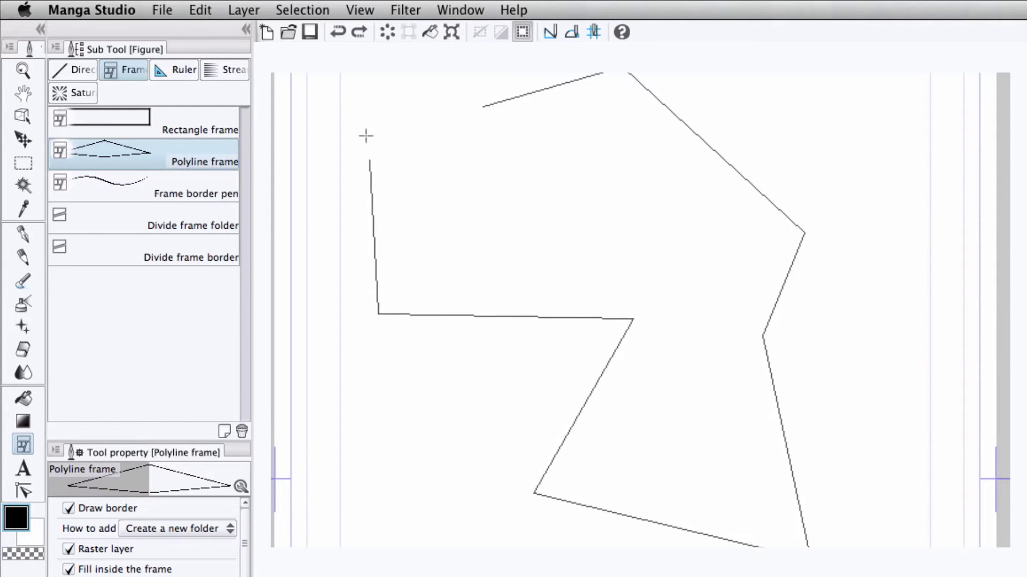
{"action": "left_click", "coordinate": [369, 127]}
{"action": "left_click", "coordinate": [509, 214]}
{"action": "left_click", "coordinate": [482, 107]}
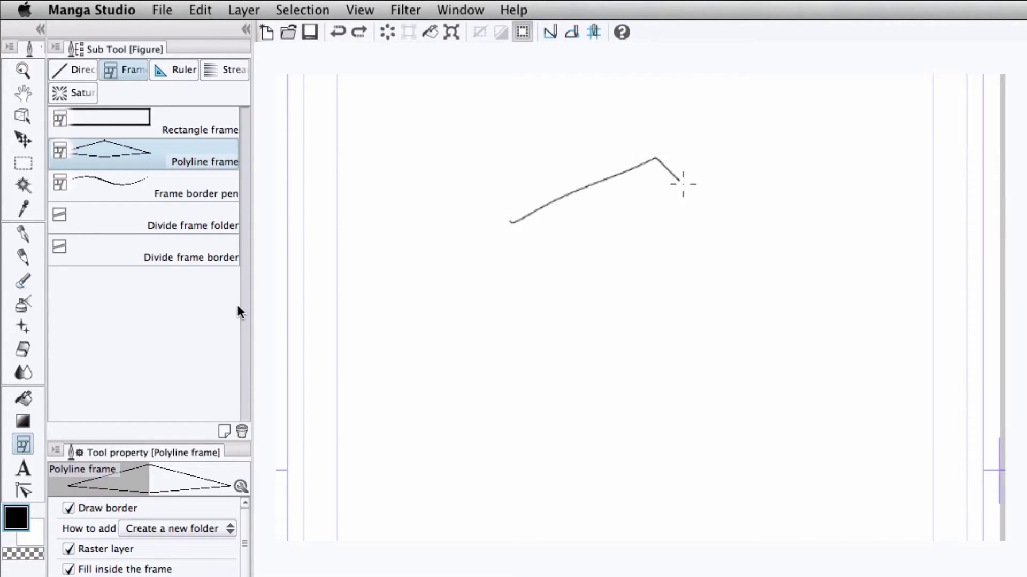
{"action": "mouse_move", "coordinate": [683, 184]}
{"action": "left_mouse_down"}
{"action": "mouse_move", "coordinate": [809, 301]}
{"action": "mouse_move", "coordinate": [795, 486]}
{"action": "mouse_move", "coordinate": [537, 518]}
{"action": "mouse_move", "coordinate": [460, 471]}
{"action": "mouse_move", "coordinate": [382, 465]}
{"action": "mouse_move", "coordinate": [456, 396]}
{"action": "mouse_move", "coordinate": [394, 331]}
{"action": "mouse_move", "coordinate": [523, 326]}
{"action": "mouse_move", "coordinate": [399, 272]}
{"action": "mouse_move", "coordinate": [455, 175]}
{"action": "mouse_move", "coordinate": [528, 196]}
{"action": "mouse_move", "coordinate": [522, 223]}
{"action": "left_mouse_up"}
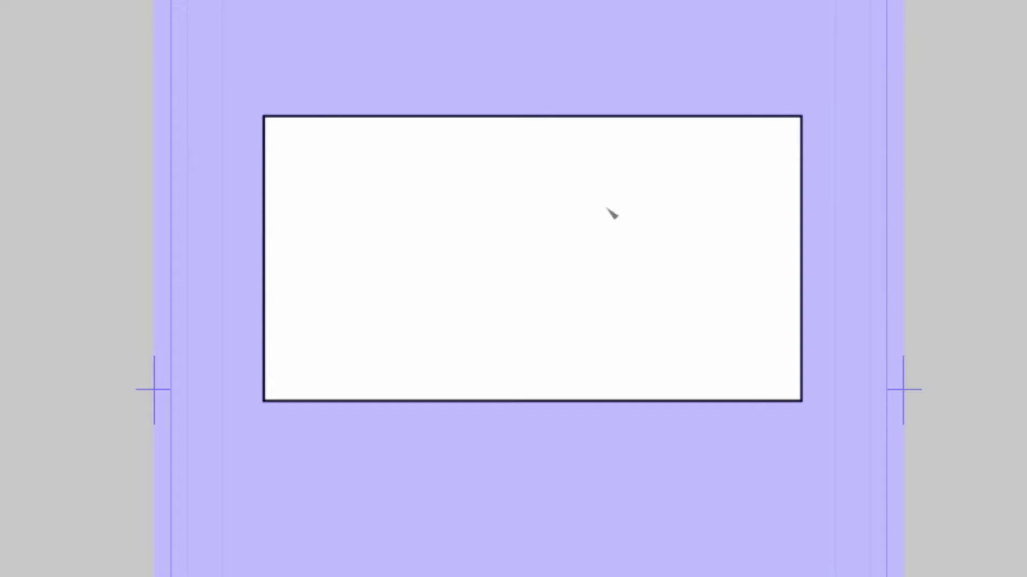
Step: Pencil a boxy head outline with eye marks and a smile inside the panel
{"action": "mouse_move", "coordinate": [572, 185]}
{"action": "left_mouse_down"}
{"action": "mouse_move", "coordinate": [576, 250]}
{"action": "mouse_move", "coordinate": [648, 143]}
{"action": "left_mouse_up"}
{"action": "left_click_drag", "start_coordinate": [569, 167], "coordinate": [650, 145]}
{"action": "left_click_drag", "start_coordinate": [662, 146], "coordinate": [679, 270]}
{"action": "left_click_drag", "start_coordinate": [586, 286], "coordinate": [684, 267]}
{"action": "left_click_drag", "start_coordinate": [591, 288], "coordinate": [659, 265]}
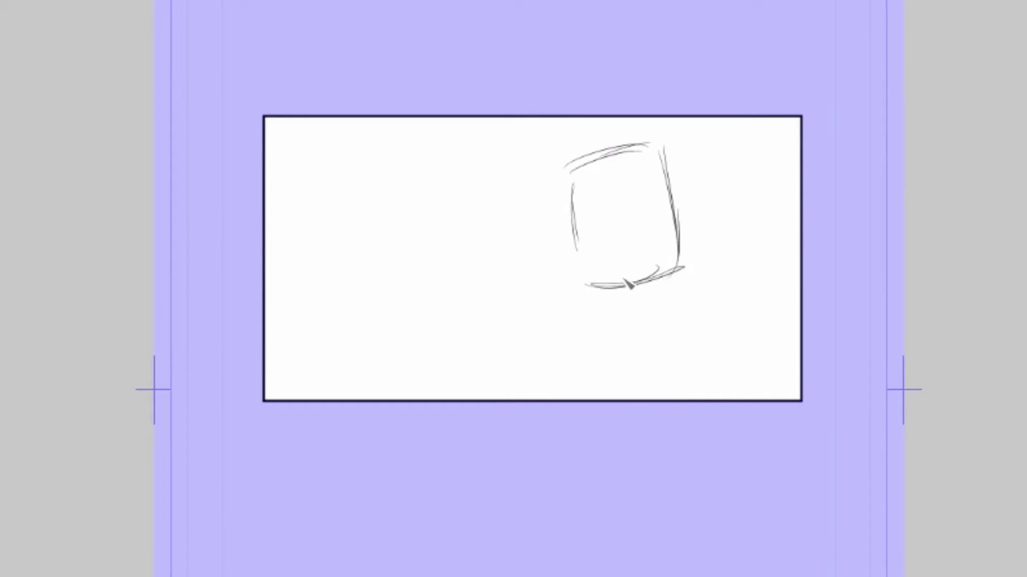
{"action": "left_click_drag", "start_coordinate": [594, 215], "coordinate": [649, 215]}
{"action": "mouse_move", "coordinate": [587, 183]}
{"action": "left_mouse_down"}
{"action": "mouse_move", "coordinate": [622, 165]}
{"action": "mouse_move", "coordinate": [650, 170]}
{"action": "left_mouse_up"}
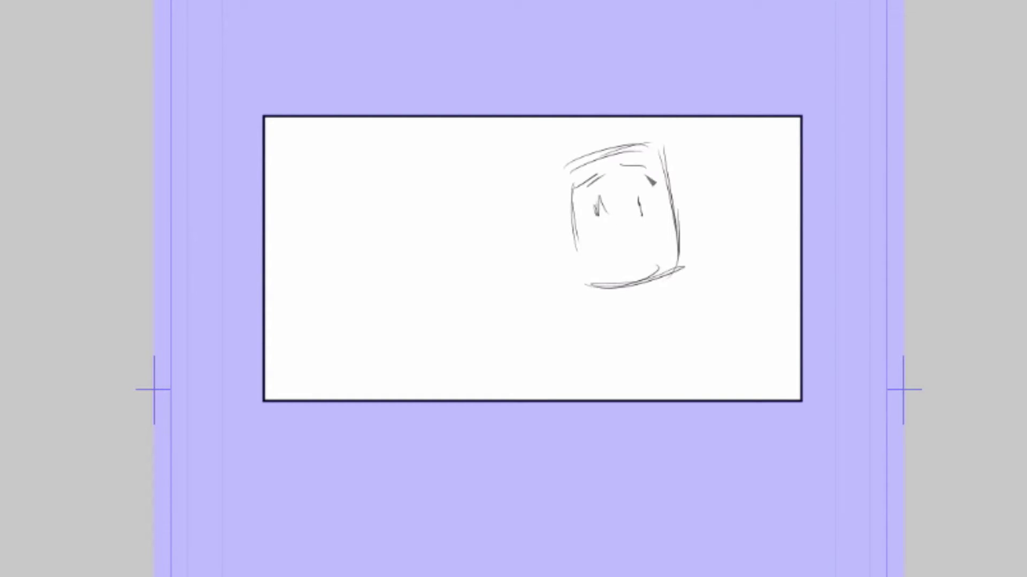
{"action": "left_click_drag", "start_coordinate": [603, 261], "coordinate": [655, 252]}
Step: Add several hair strands along the panel's top edge
{"action": "left_click_drag", "start_coordinate": [457, 188], "coordinate": [469, 117]}
{"action": "left_click_drag", "start_coordinate": [454, 206], "coordinate": [471, 117]}
{"action": "left_click_drag", "start_coordinate": [473, 174], "coordinate": [481, 116]}
{"action": "left_click_drag", "start_coordinate": [502, 193], "coordinate": [521, 117]}
{"action": "mouse_move", "coordinate": [544, 151]}
{"action": "left_mouse_down"}
{"action": "mouse_move", "coordinate": [540, 117]}
{"action": "mouse_move", "coordinate": [569, 151]}
{"action": "left_mouse_up"}
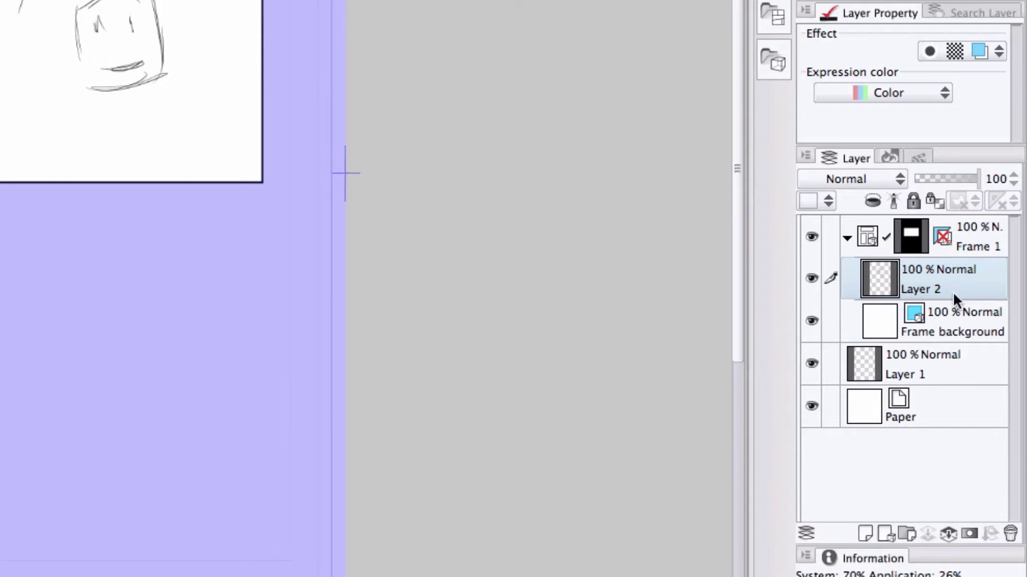
Step: Select the Frame 1 folder and bring up its mask options
{"action": "left_click", "coordinate": [918, 245]}
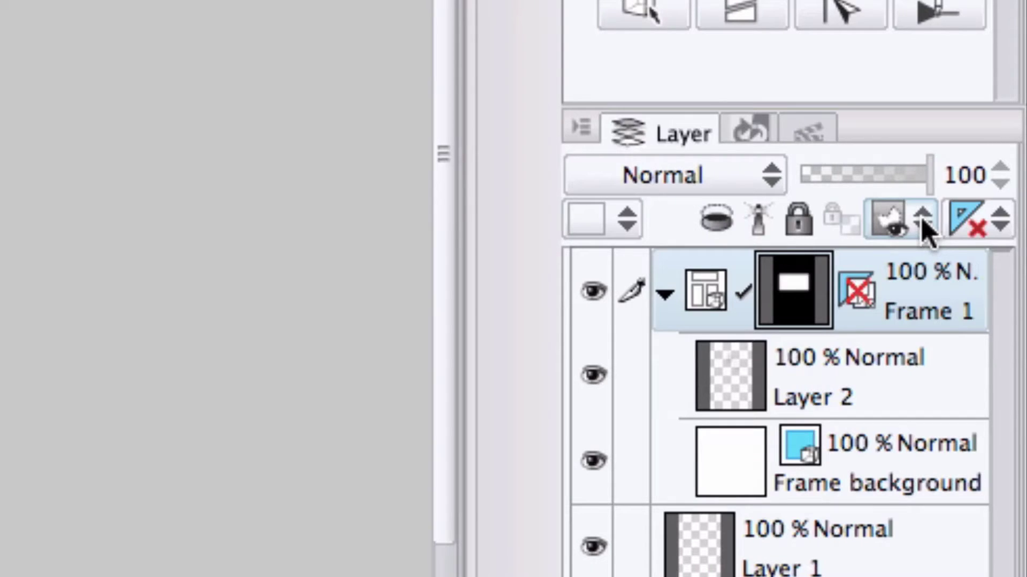
{"action": "left_click", "coordinate": [959, 201]}
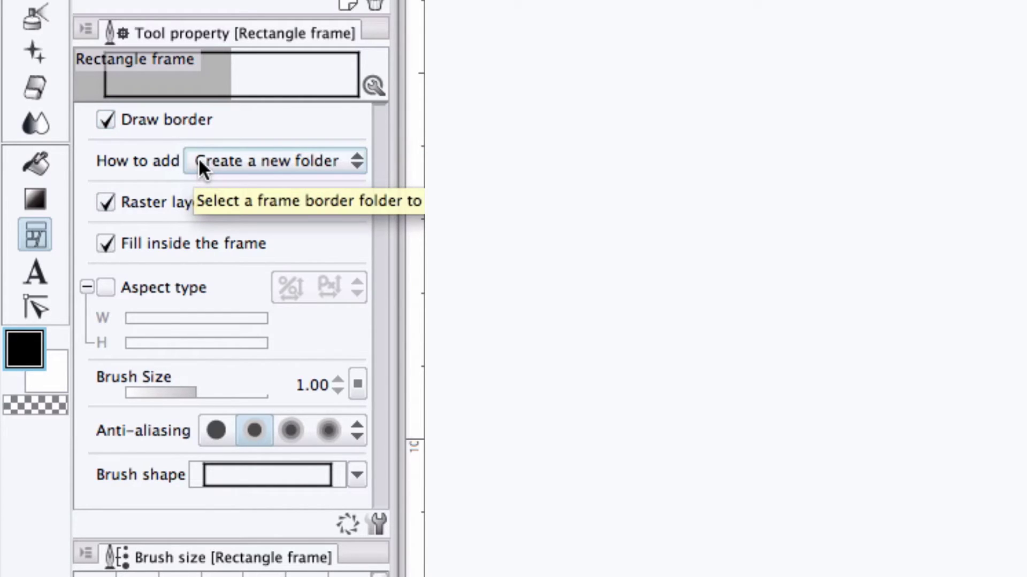
Step: Keep new frames going into a new folder and lock rectangle frames to a fixed aspect ratio
{"action": "left_click", "coordinate": [255, 161]}
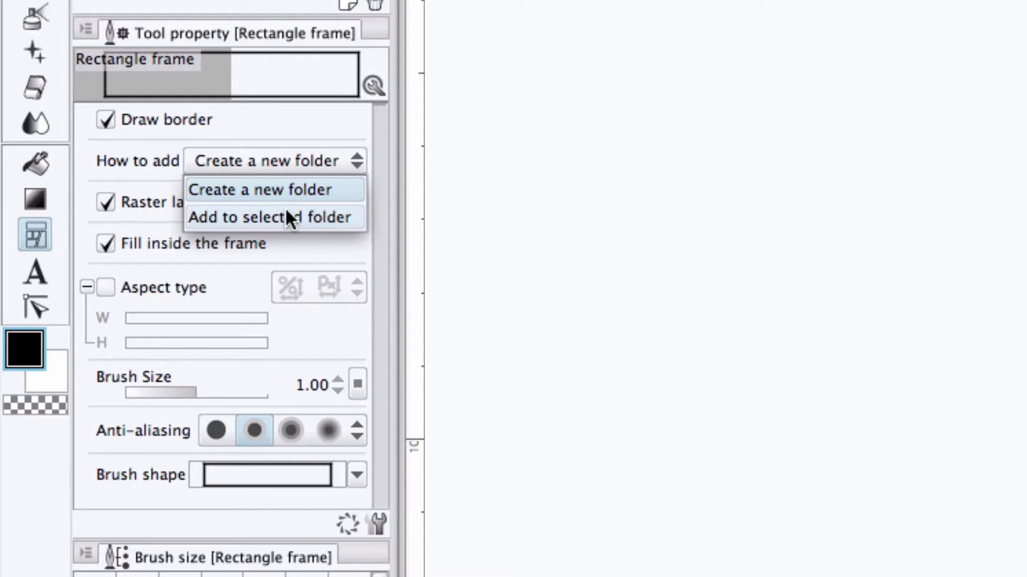
{"action": "left_click", "coordinate": [177, 194]}
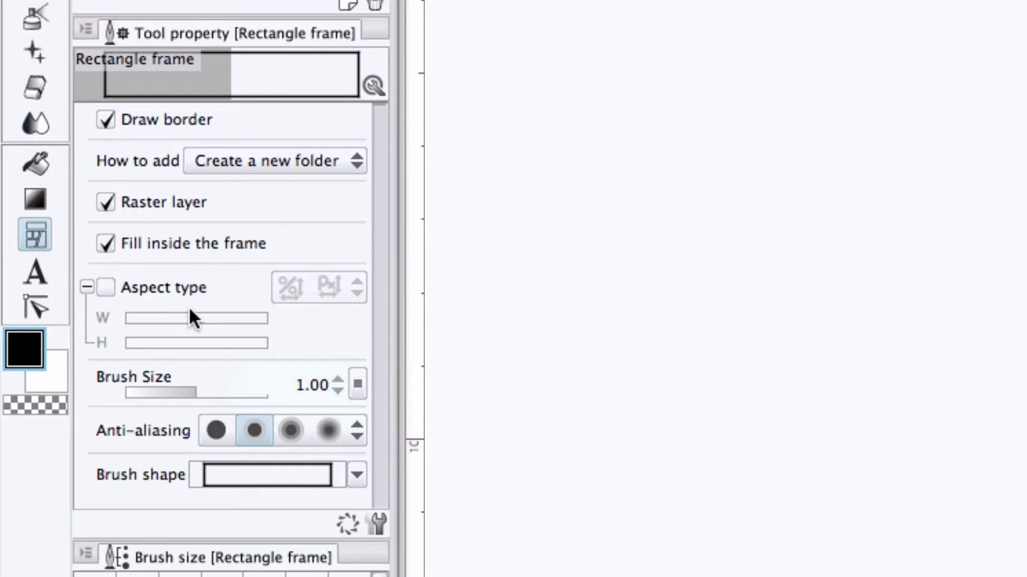
{"action": "left_click", "coordinate": [105, 288]}
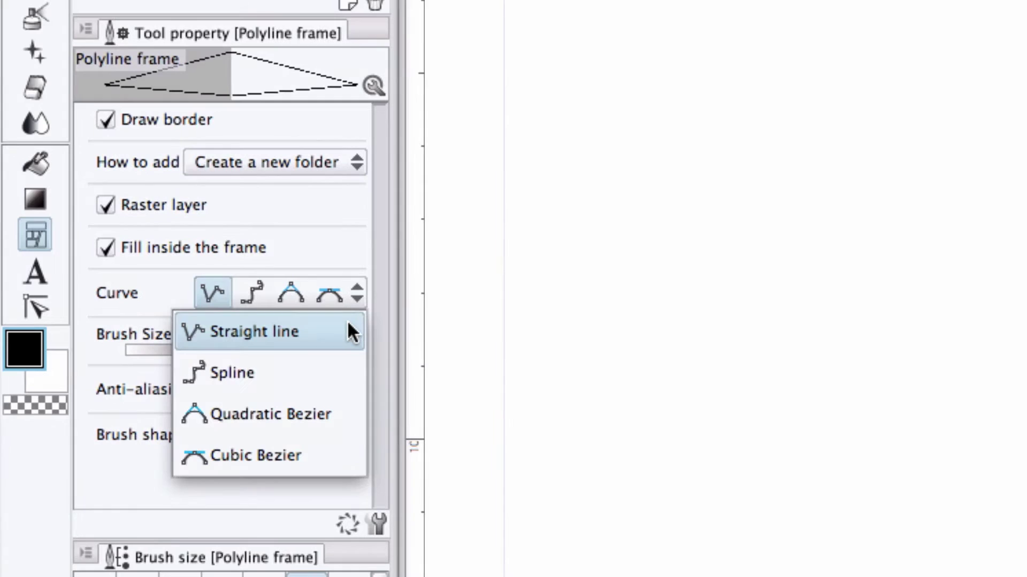
Step: Draw a test five-corner polyline frame and leave its curve type on Straight line
{"action": "left_click", "coordinate": [558, 321]}
{"action": "left_click", "coordinate": [534, 184]}
{"action": "left_click", "coordinate": [733, 30]}
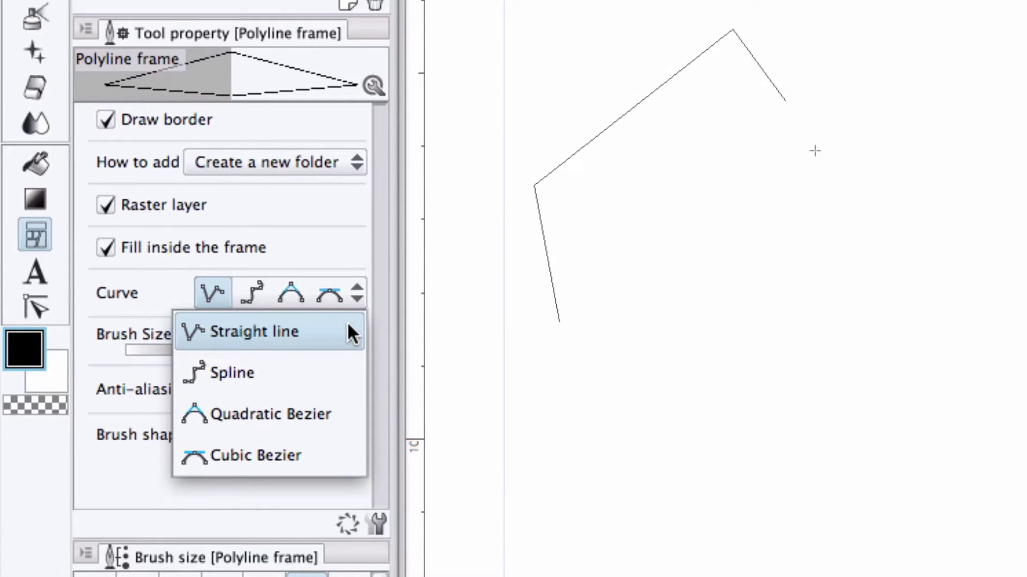
{"action": "left_click", "coordinate": [882, 303]}
{"action": "left_click", "coordinate": [690, 489]}
{"action": "left_click", "coordinate": [558, 321]}
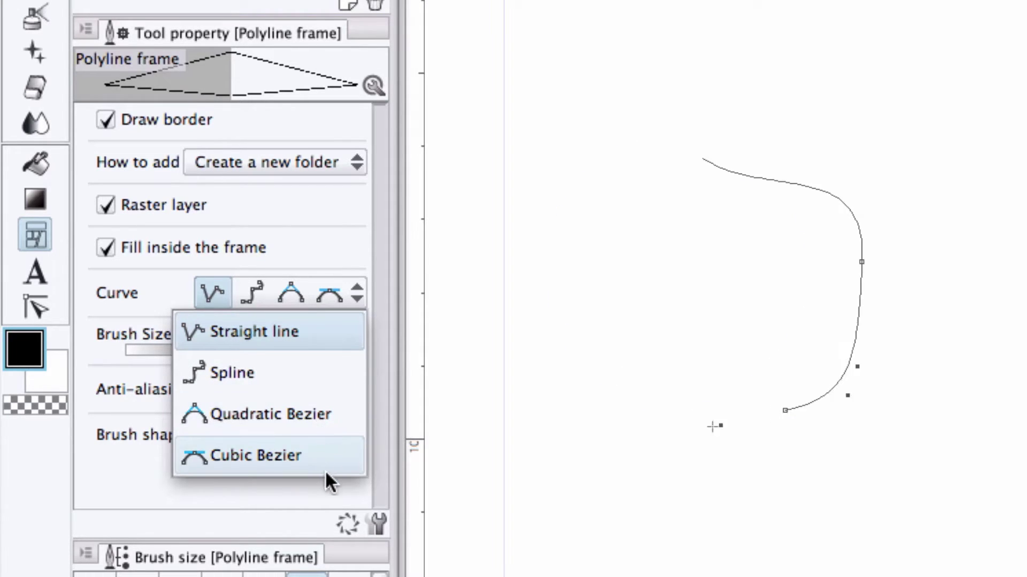
{"action": "key", "text": "Escape"}
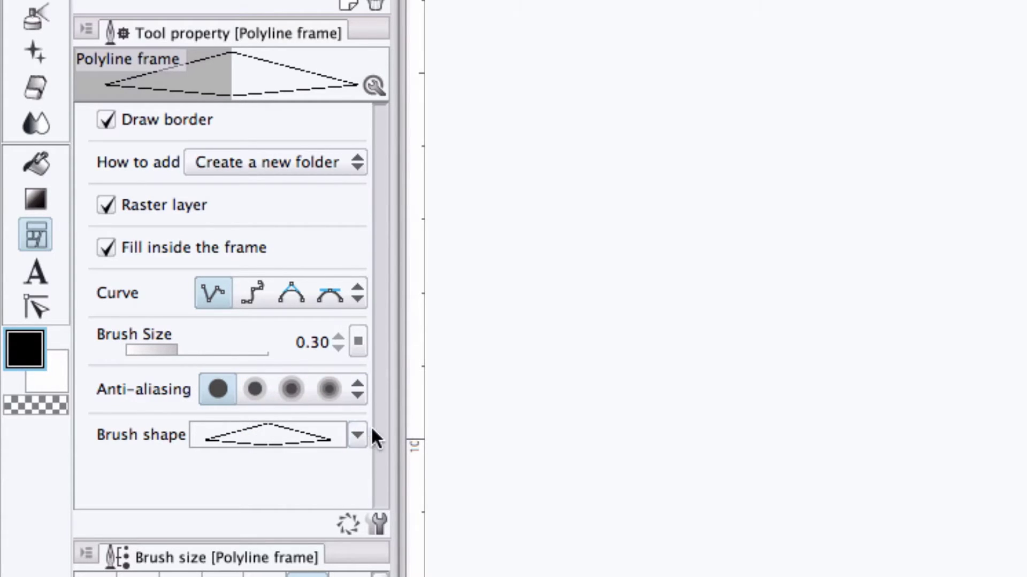
Step: Browse the brush shapes, then draw an irregular freehand panel outline with the Frame border pen
{"action": "left_click", "coordinate": [358, 434]}
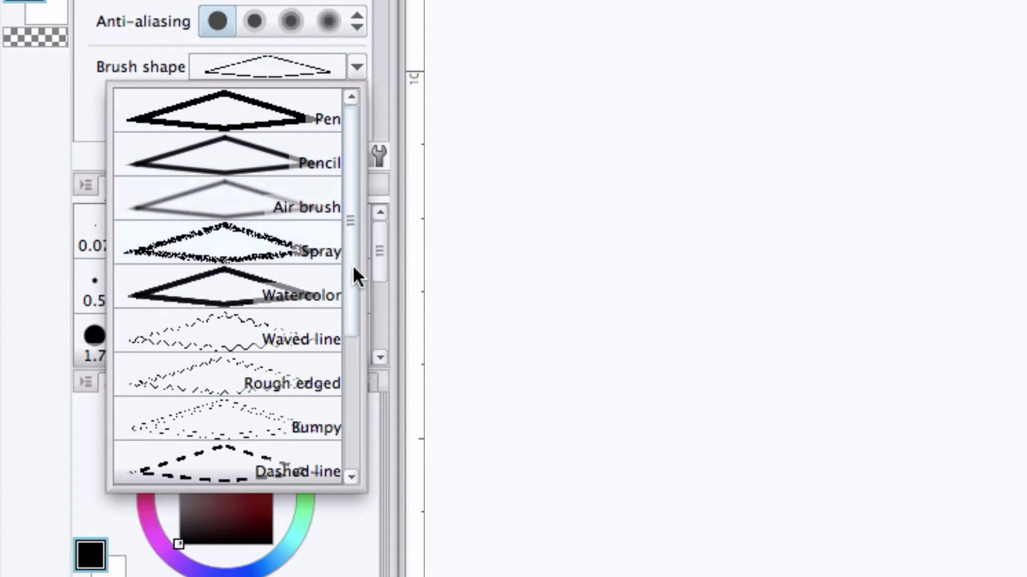
{"action": "scroll", "coordinate": [348, 329], "scroll_direction": "down", "scroll_amount": 4}
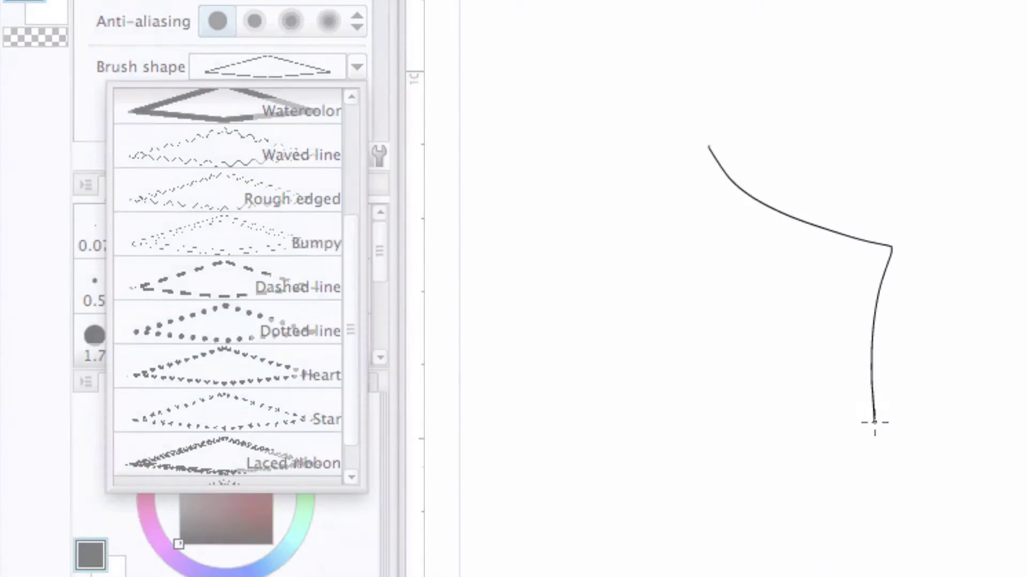
{"action": "mouse_move", "coordinate": [872, 425]}
{"action": "left_mouse_down"}
{"action": "mouse_move", "coordinate": [610, 467]}
{"action": "mouse_move", "coordinate": [510, 425]}
{"action": "mouse_move", "coordinate": [526, 337]}
{"action": "mouse_move", "coordinate": [609, 312]}
{"action": "mouse_move", "coordinate": [508, 234]}
{"action": "mouse_move", "coordinate": [484, 199]}
{"action": "mouse_move", "coordinate": [558, 118]}
{"action": "mouse_move", "coordinate": [620, 143]}
{"action": "mouse_move", "coordinate": [696, 115]}
{"action": "mouse_move", "coordinate": [703, 151]}
{"action": "left_mouse_up"}
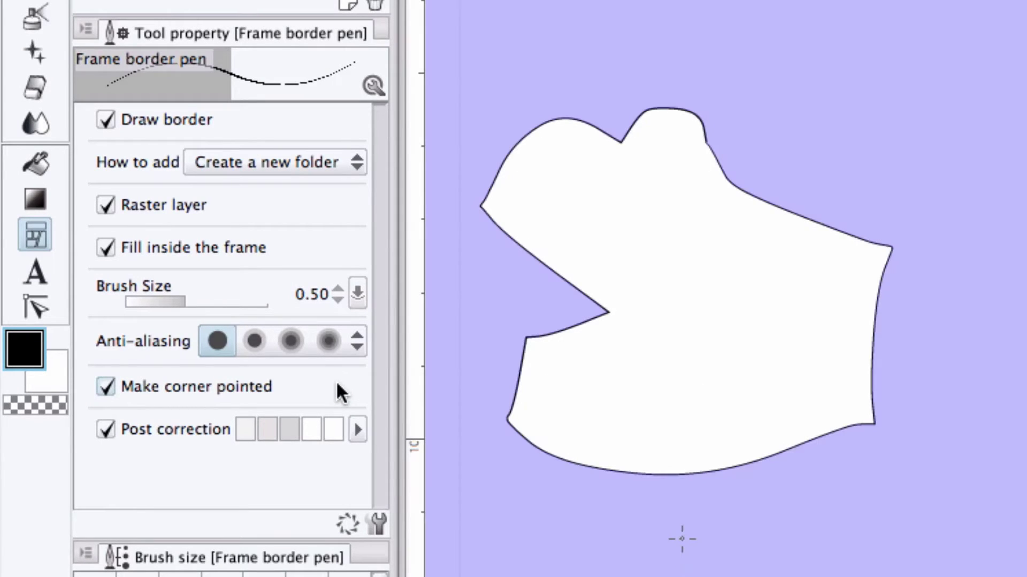
Step: Undo the freehand panel with Cmd+Z
{"action": "key", "text": "super+z"}
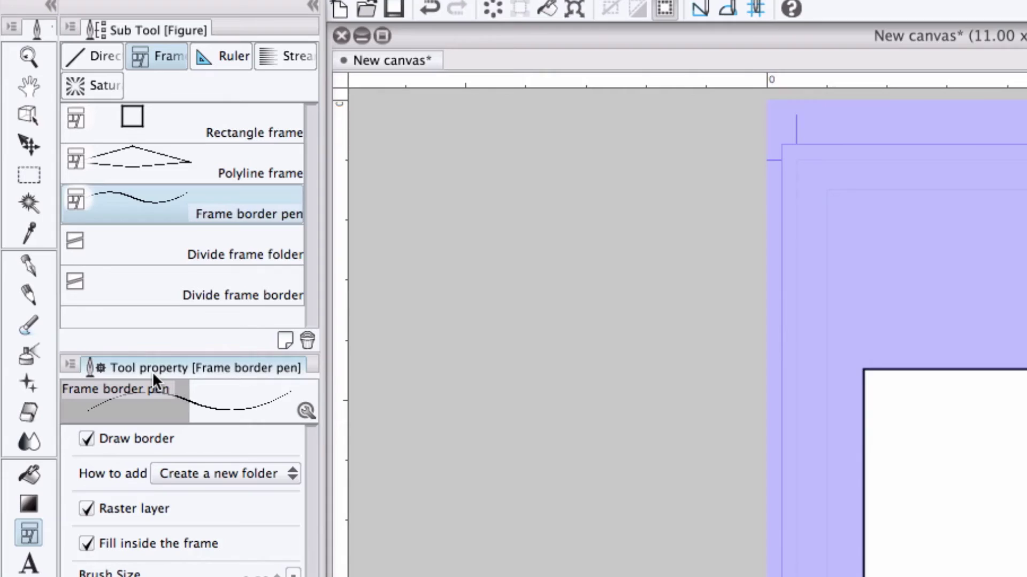
Step: Select the rectangular panel with the Object tool and drag its top edge and skewed corner back into shape
{"action": "left_click", "coordinate": [27, 121]}
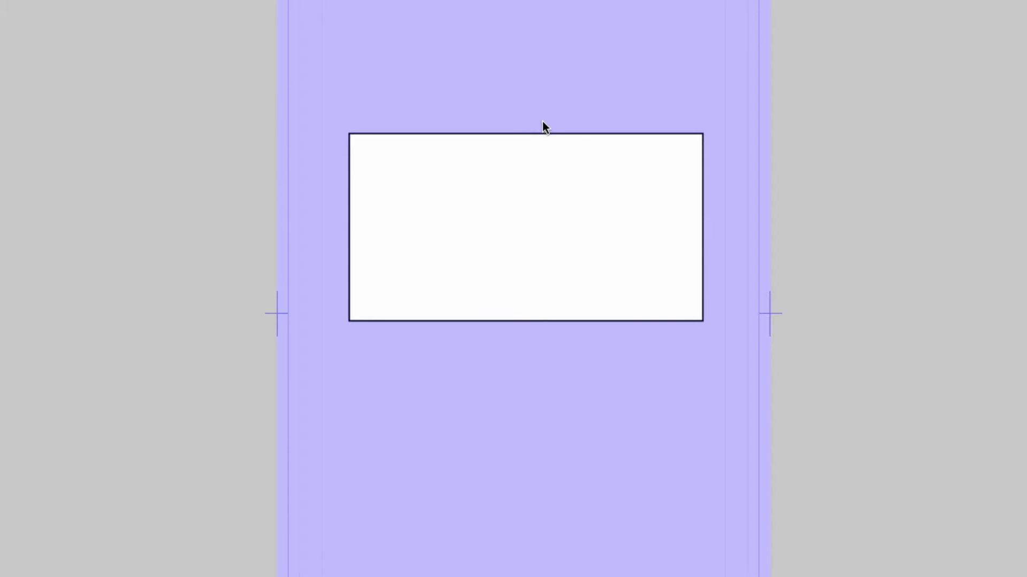
{"action": "left_click", "coordinate": [555, 143]}
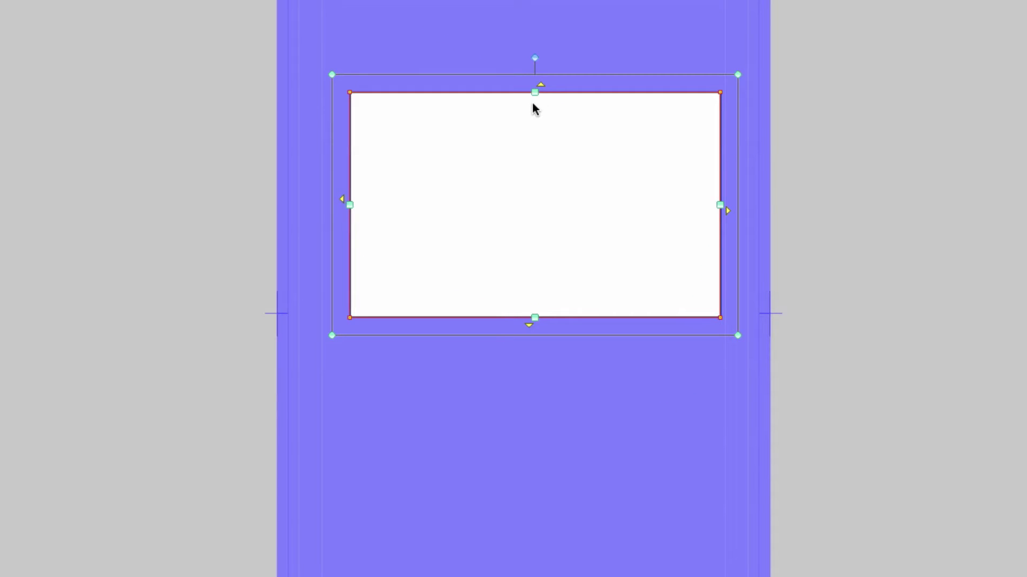
{"action": "mouse_move", "coordinate": [535, 92]}
{"action": "left_mouse_down"}
{"action": "mouse_move", "coordinate": [536, 126]}
{"action": "mouse_move", "coordinate": [534, 105]}
{"action": "left_mouse_up"}
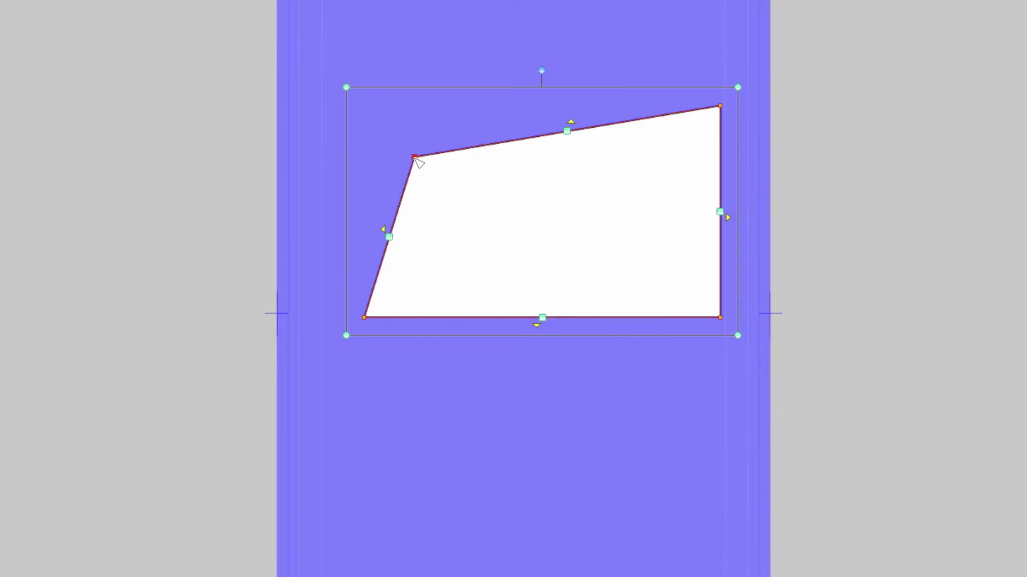
{"action": "left_click_drag", "start_coordinate": [415, 159], "coordinate": [364, 118]}
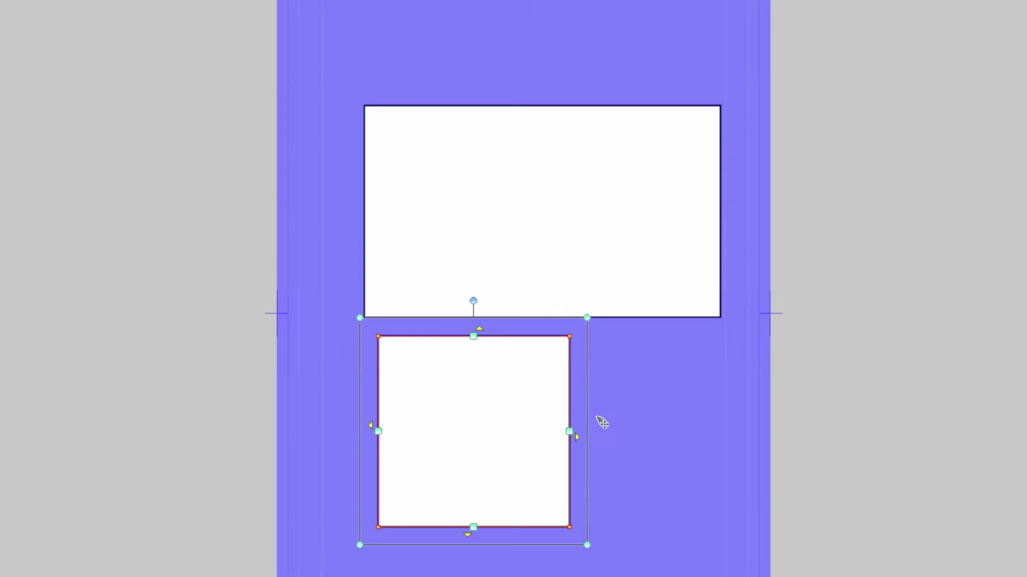
{"action": "key", "text": "ctrl+a"}
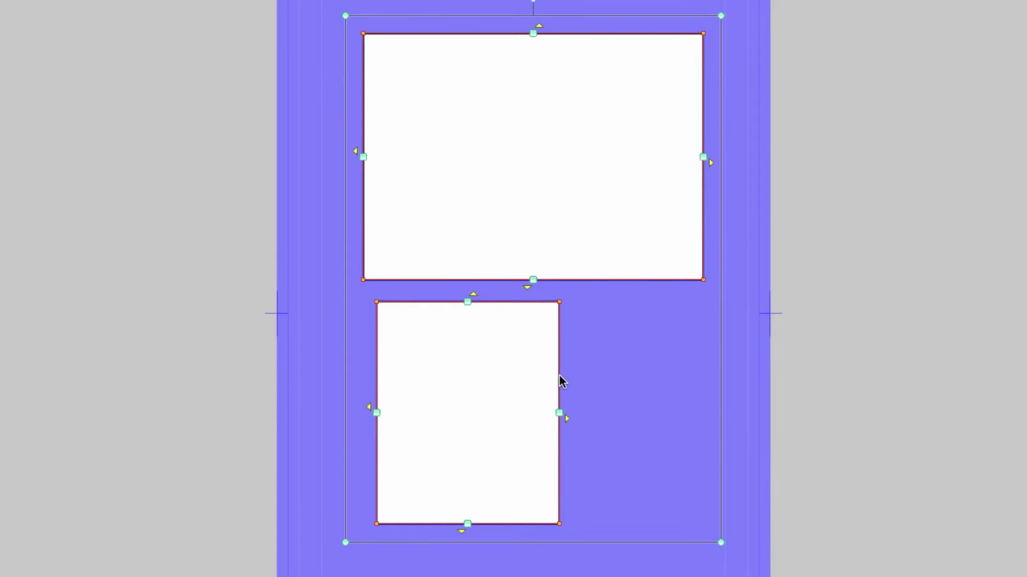
{"action": "left_click", "coordinate": [565, 376]}
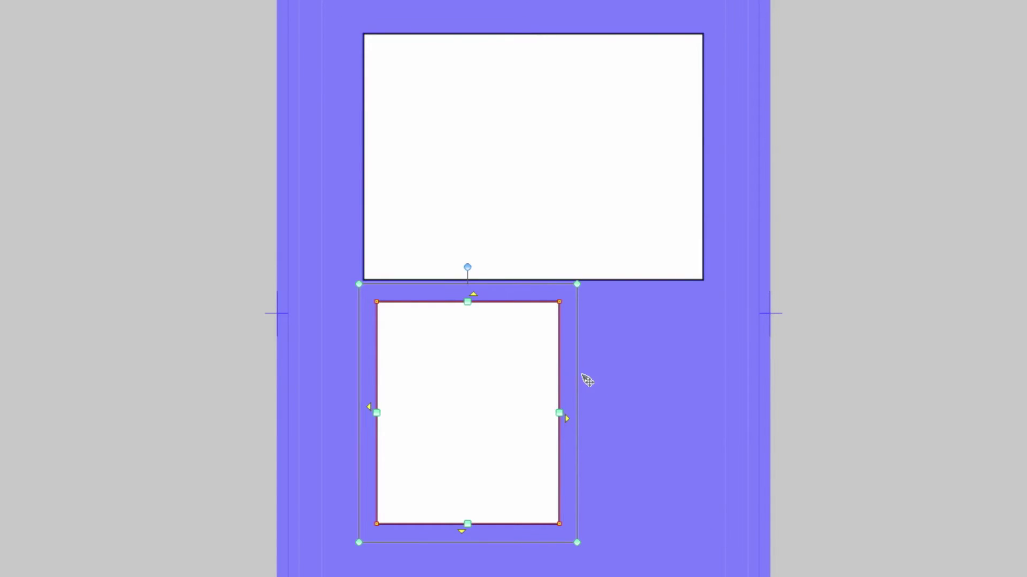
{"action": "key", "text": "Delete"}
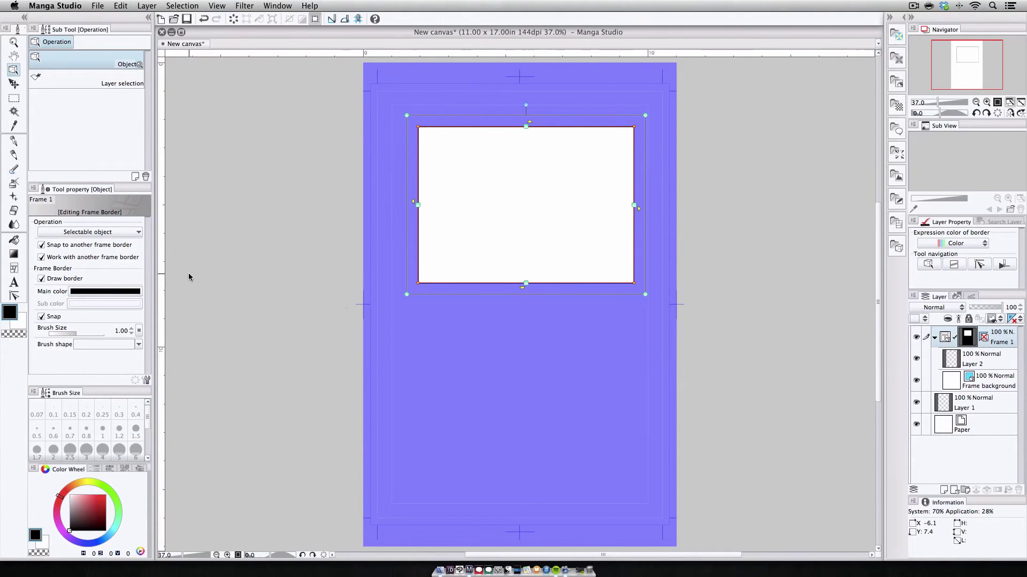
{"action": "key", "text": "ctrl+z"}
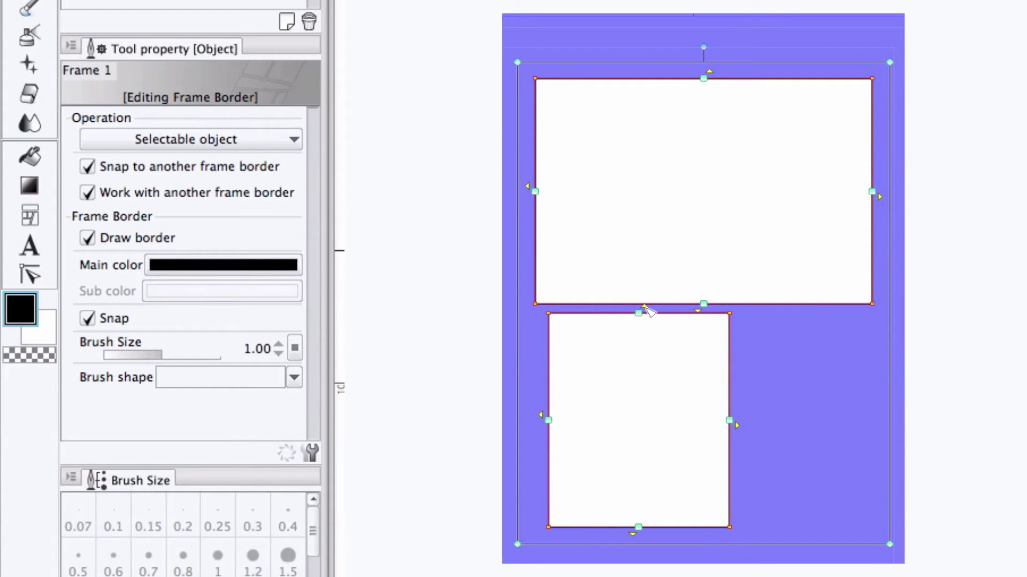
Step: Move the lower frame's top edge independently to just below the upper frame, keeping its border drawn
{"action": "mouse_move", "coordinate": [648, 311]}
{"action": "left_mouse_down"}
{"action": "mouse_move", "coordinate": [641, 302]}
{"action": "mouse_move", "coordinate": [642, 324]}
{"action": "mouse_move", "coordinate": [641, 292]}
{"action": "mouse_move", "coordinate": [641, 313]}
{"action": "left_mouse_up"}
{"action": "left_click", "coordinate": [87, 193]}
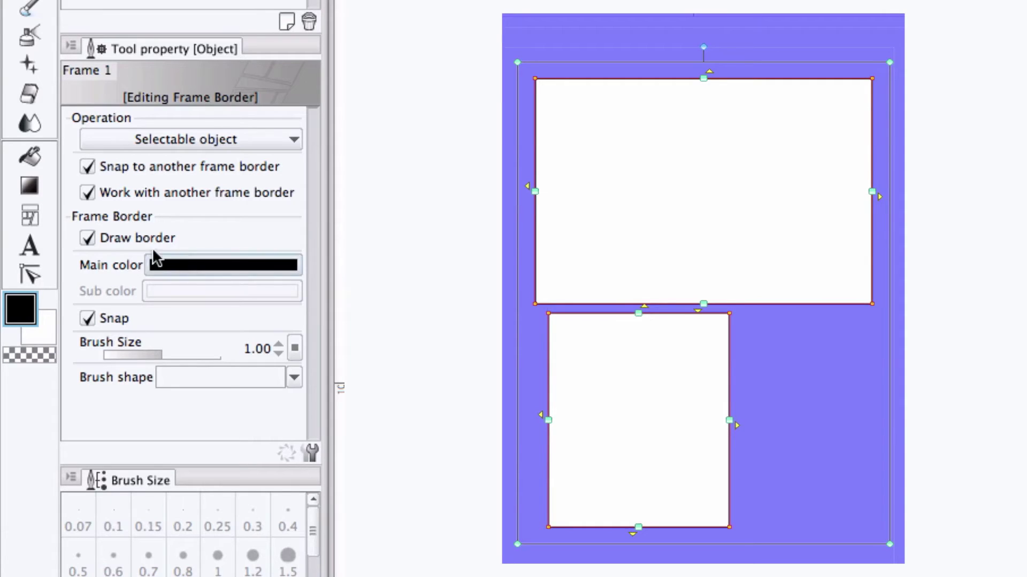
{"action": "left_click", "coordinate": [87, 238]}
{"action": "left_click", "coordinate": [93, 233]}
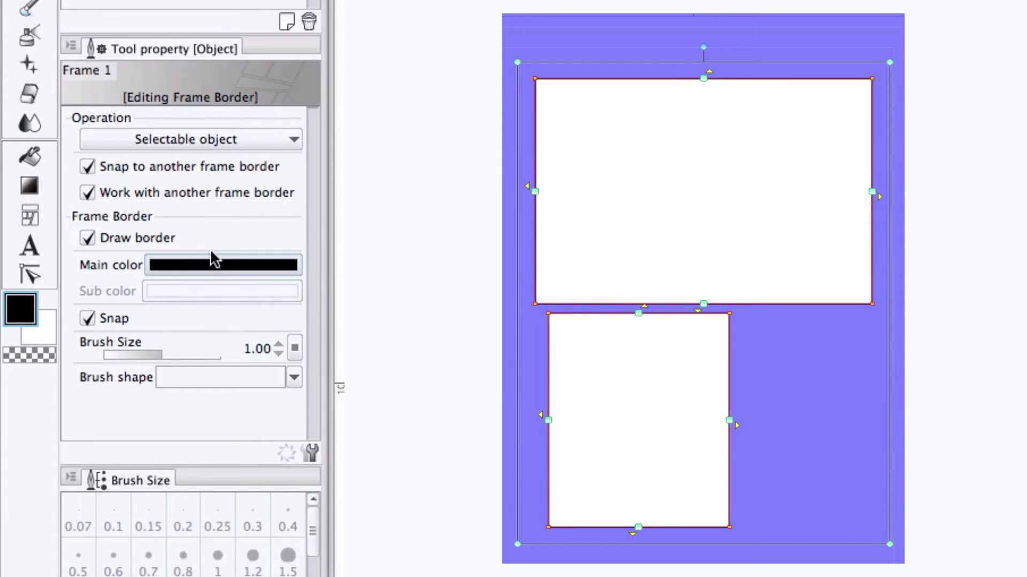
Step: Try a magenta hue in the border's Main colour picker, then close it
{"action": "left_click", "coordinate": [238, 263]}
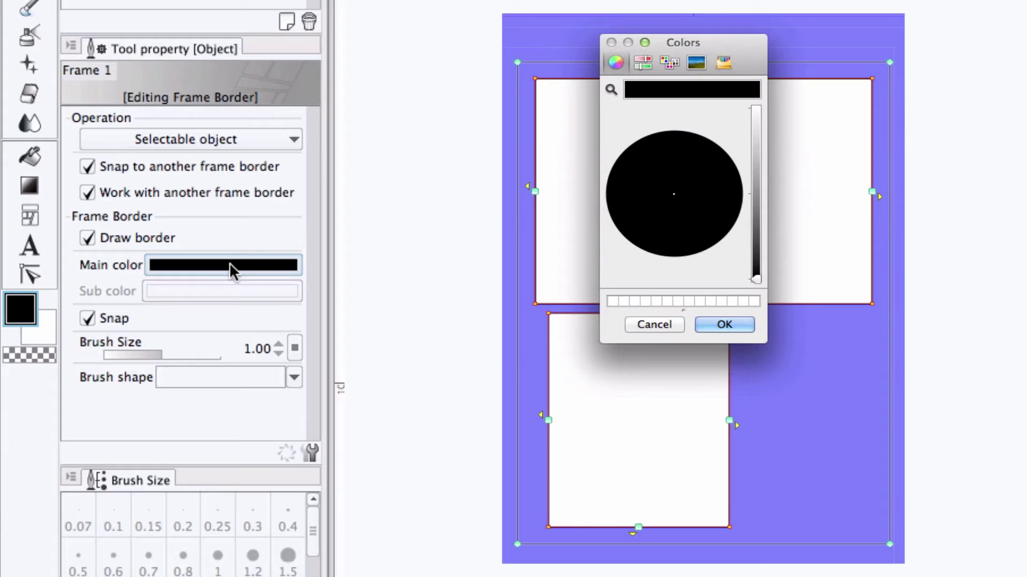
{"action": "scroll", "coordinate": [230, 262], "scroll_direction": "down", "scroll_amount": 2}
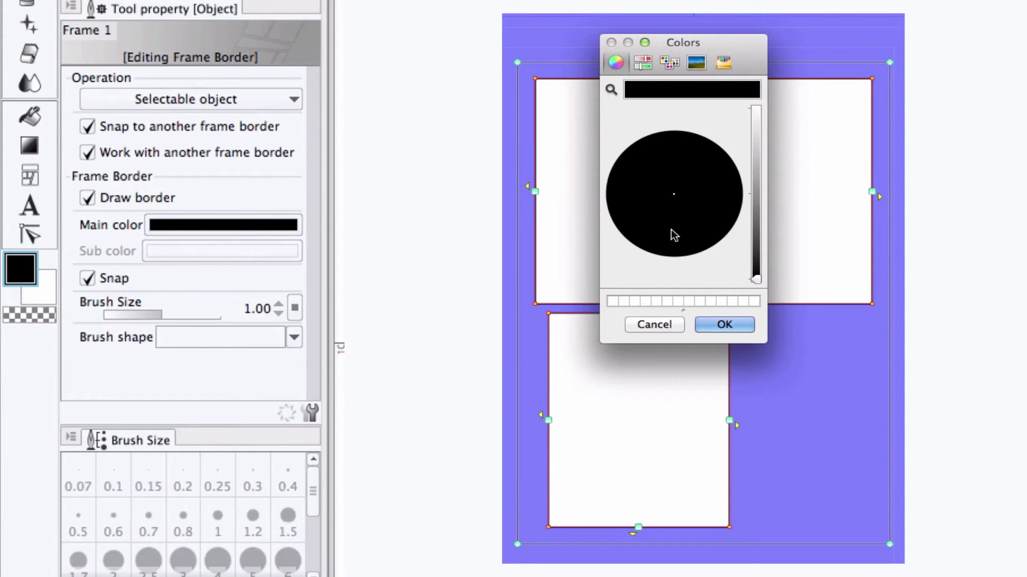
{"action": "left_click", "coordinate": [699, 231]}
{"action": "left_click_drag", "start_coordinate": [757, 197], "coordinate": [756, 158]}
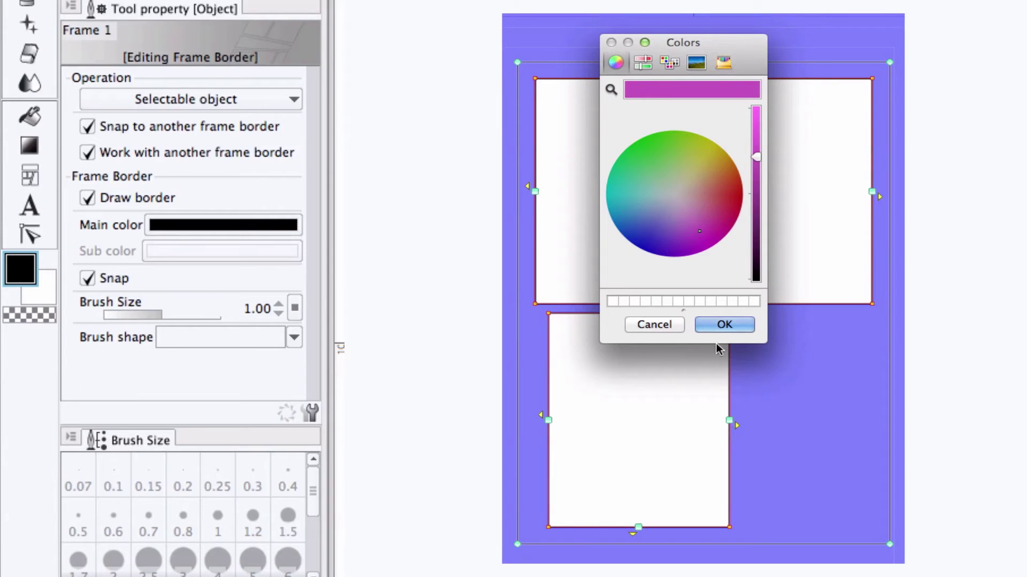
{"action": "left_click", "coordinate": [723, 324]}
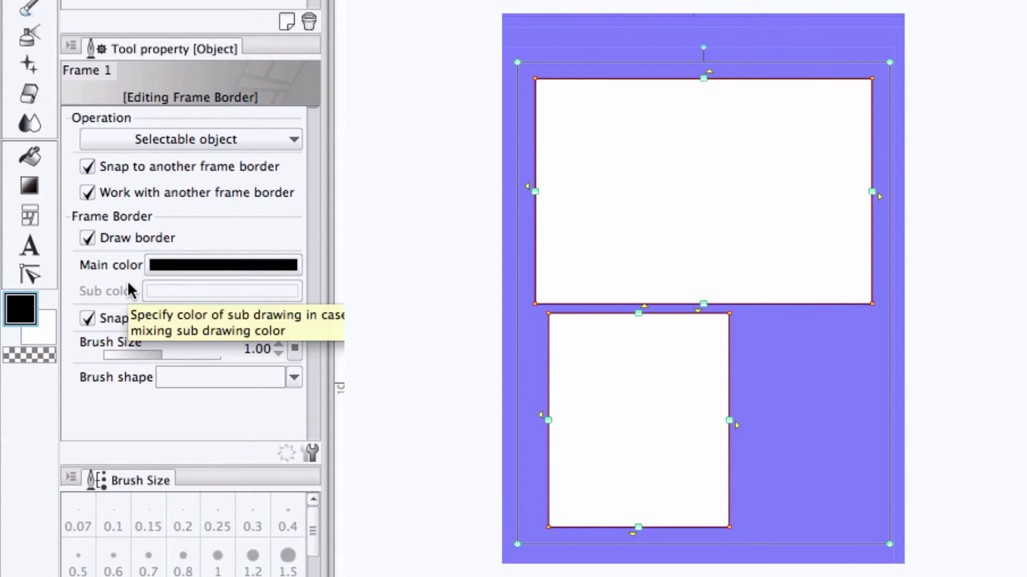
Step: Add Layer 3 above the Frame 1 folder and switch on the folder's masking
{"action": "left_click", "coordinate": [88, 241]}
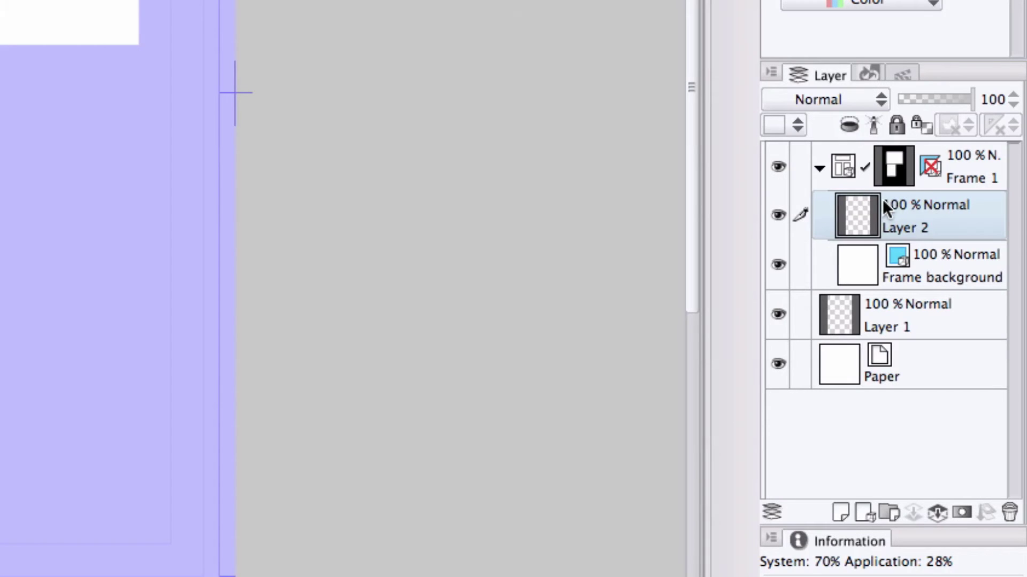
{"action": "left_click", "coordinate": [839, 508]}
{"action": "left_click_drag", "start_coordinate": [941, 212], "coordinate": [944, 143]}
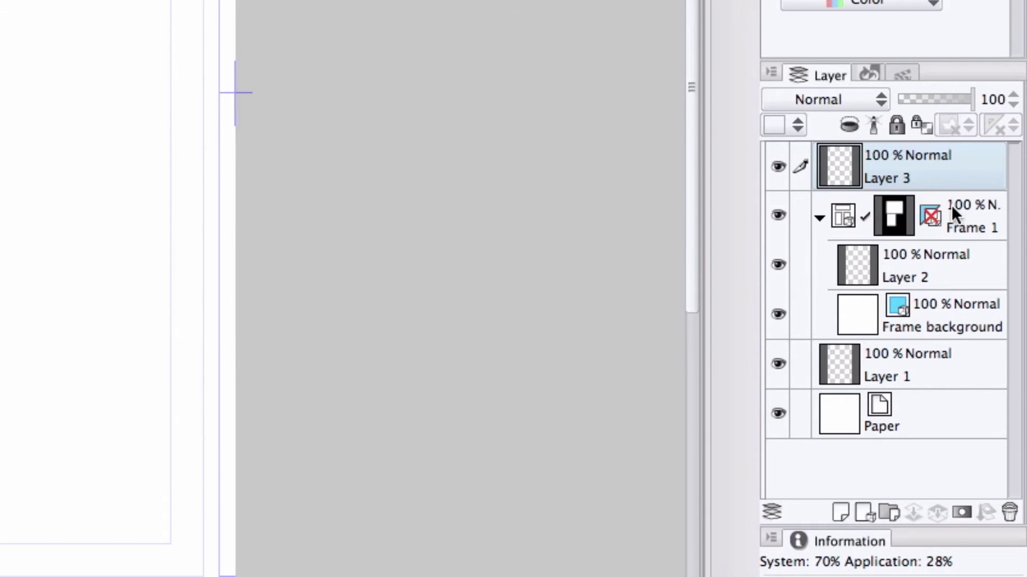
{"action": "left_click", "coordinate": [941, 222]}
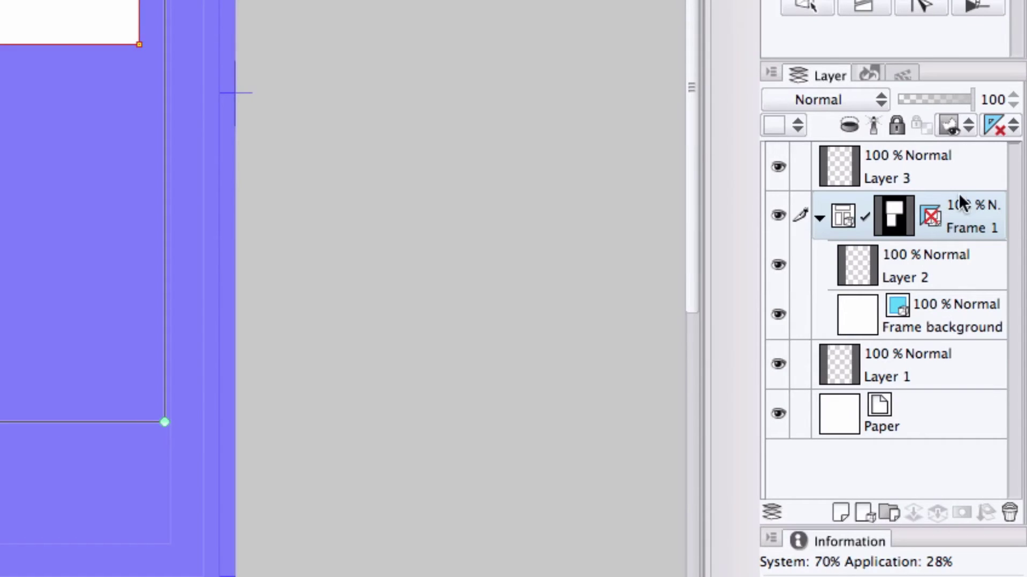
{"action": "left_click", "coordinate": [931, 214]}
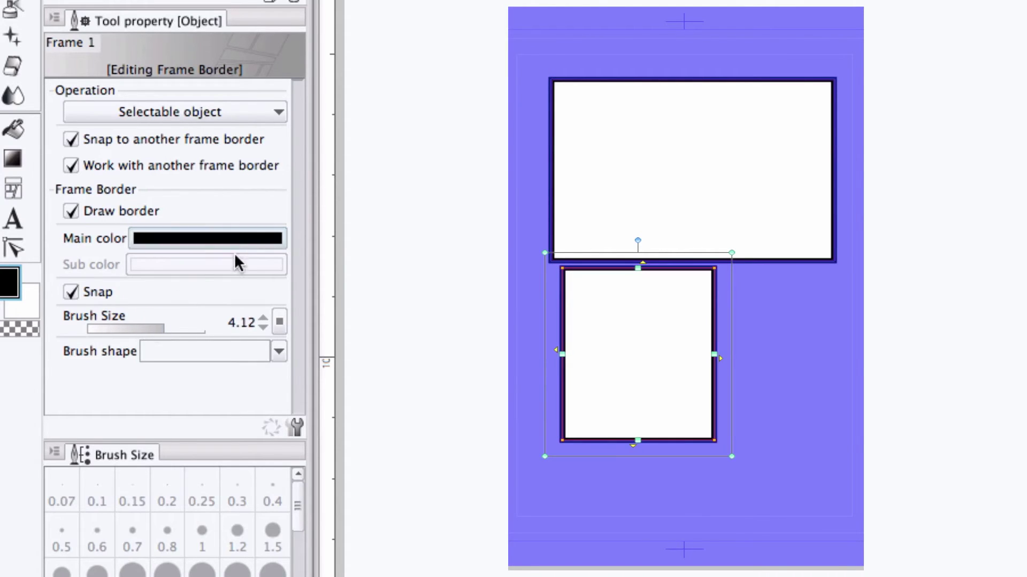
Step: Set the panel border brush shape to Bumpy
{"action": "left_click", "coordinate": [283, 353]}
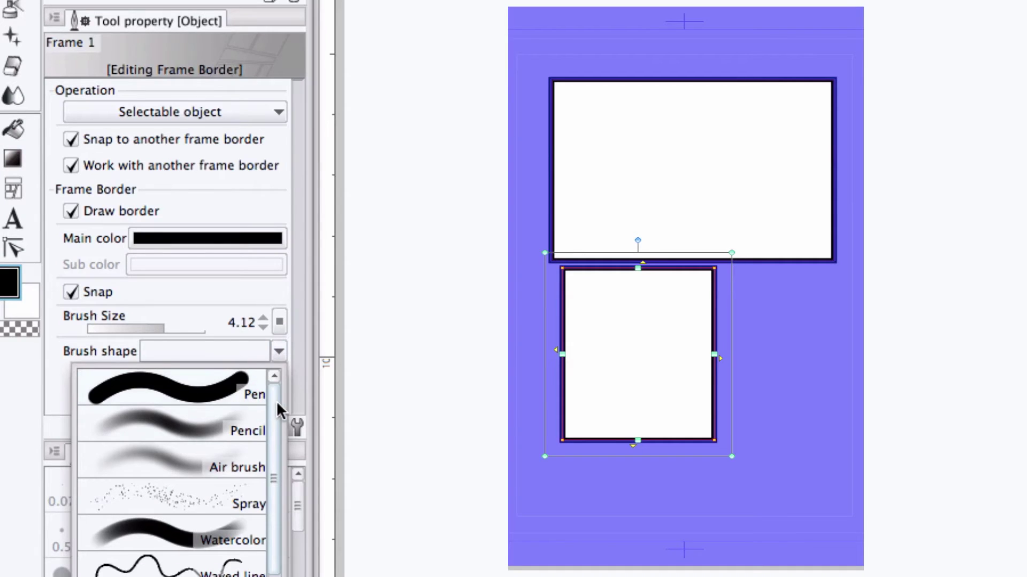
{"action": "mouse_move", "coordinate": [276, 407]}
{"action": "left_mouse_down"}
{"action": "mouse_move", "coordinate": [280, 450]}
{"action": "mouse_move", "coordinate": [256, 518]}
{"action": "left_mouse_up"}
{"action": "left_click", "coordinate": [238, 470]}
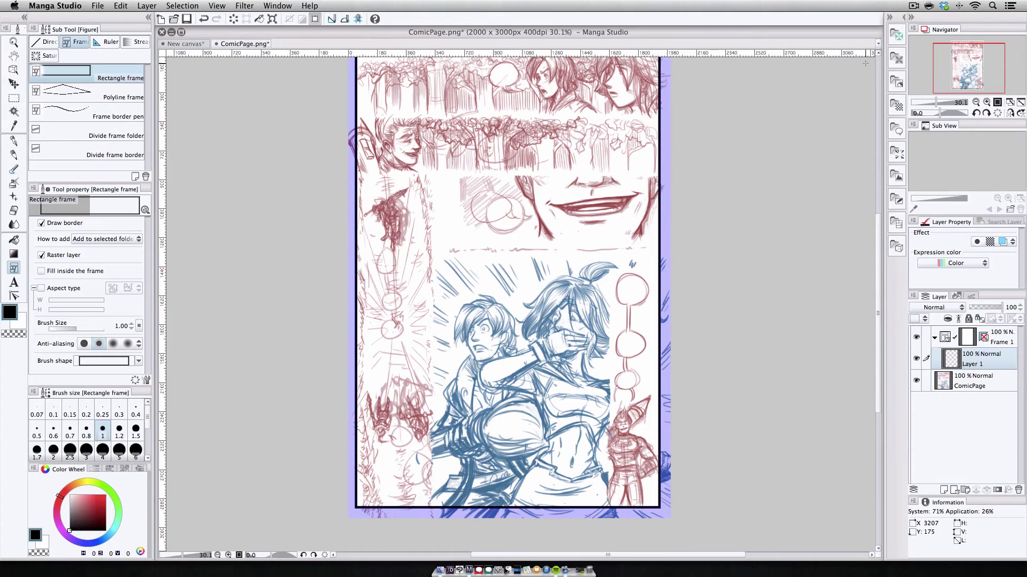
{"action": "scroll", "coordinate": [464, 171], "scroll_direction": "up", "scroll_amount": 2}
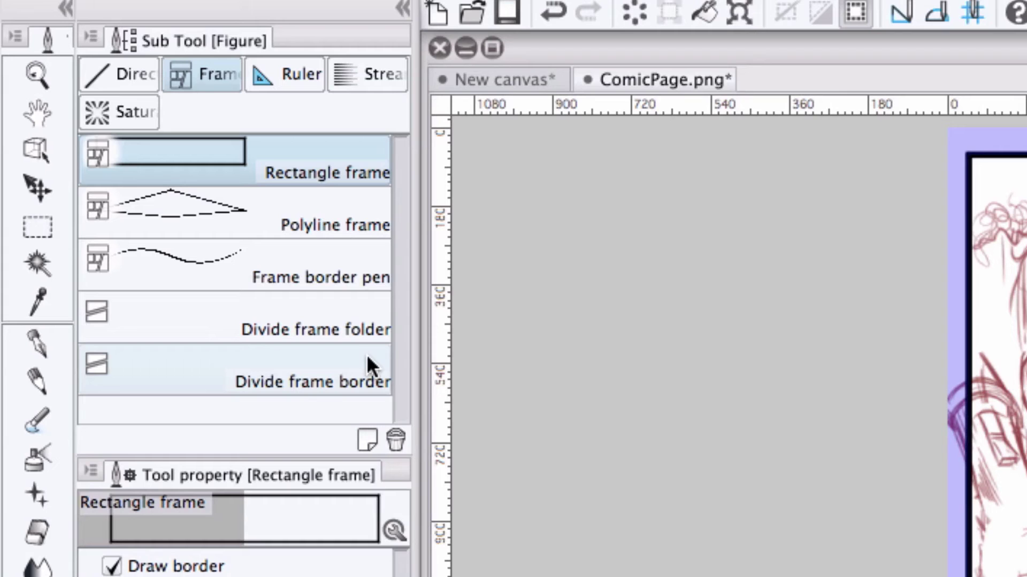
Step: Draw a level divide-frame-border line that splits off the top strip, undoing the middle-panel split
{"action": "left_click", "coordinate": [343, 373]}
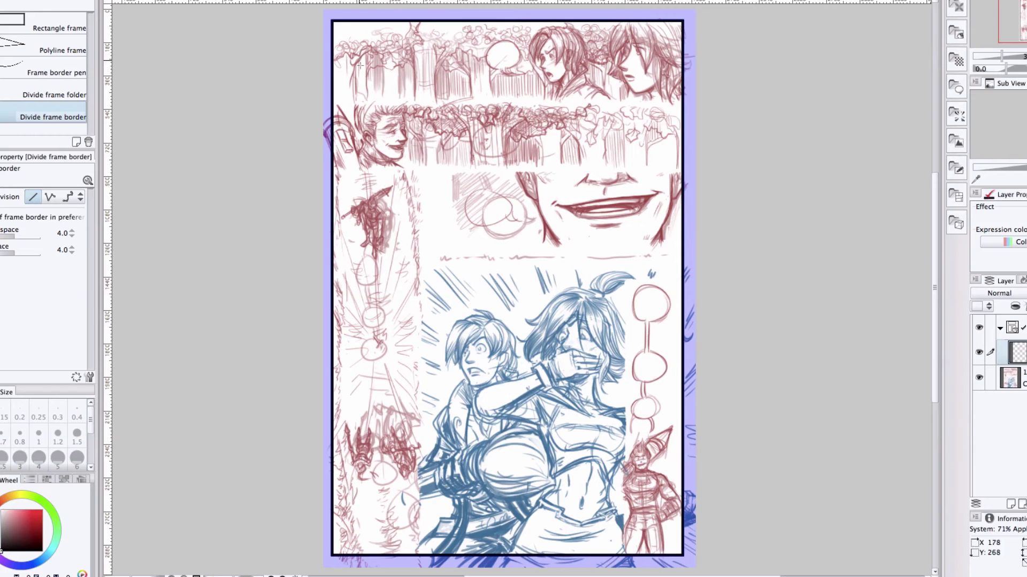
{"action": "left_click_drag", "start_coordinate": [318, 104], "coordinate": [704, 107]}
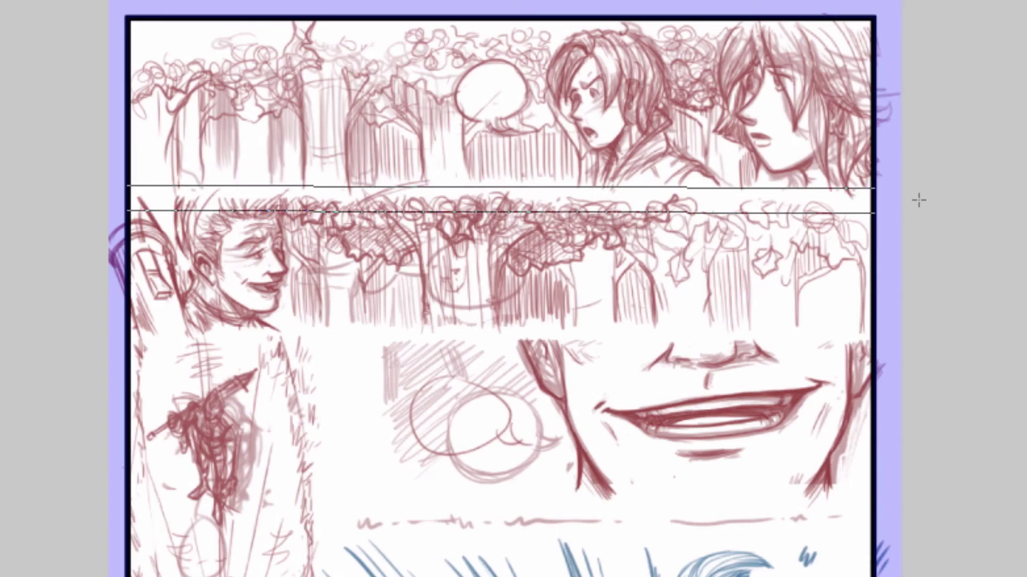
{"action": "left_click_drag", "start_coordinate": [918, 201], "coordinate": [910, 137]}
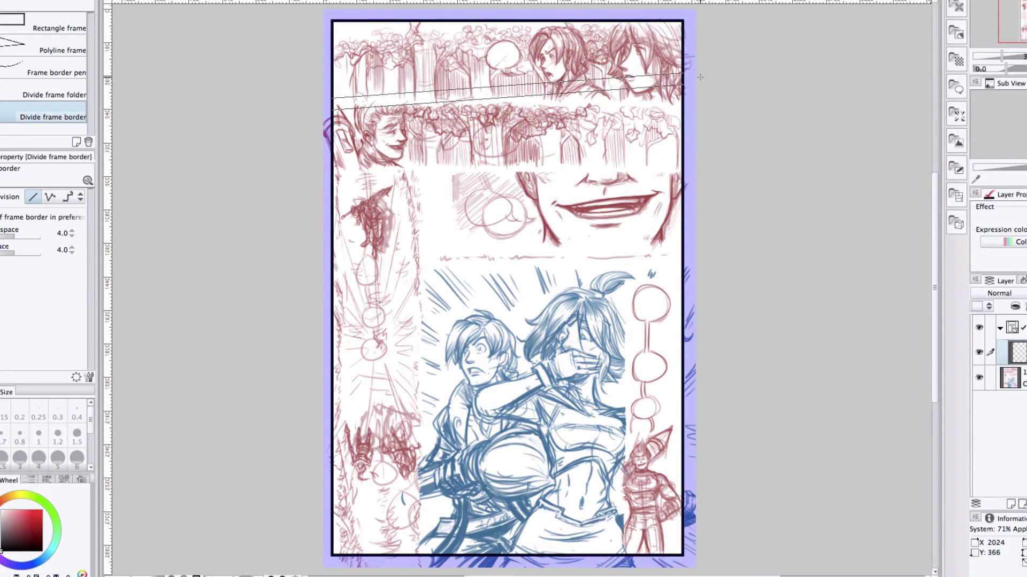
{"action": "mouse_move", "coordinate": [700, 77]}
{"action": "left_mouse_down"}
{"action": "mouse_move", "coordinate": [702, 102]}
{"action": "mouse_move", "coordinate": [694, 78]}
{"action": "left_mouse_up"}
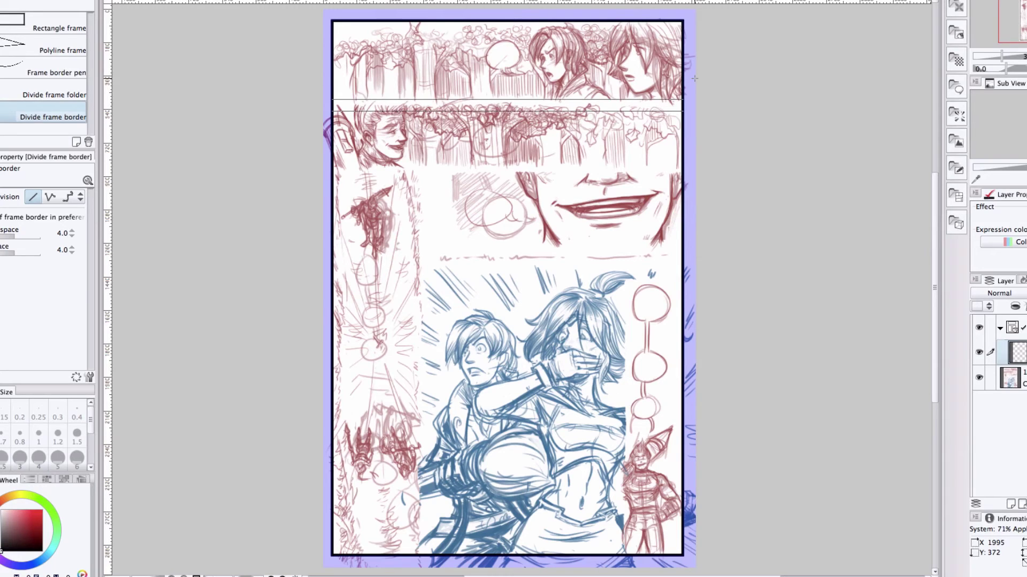
{"action": "left_click_drag", "start_coordinate": [694, 79], "coordinate": [695, 78]}
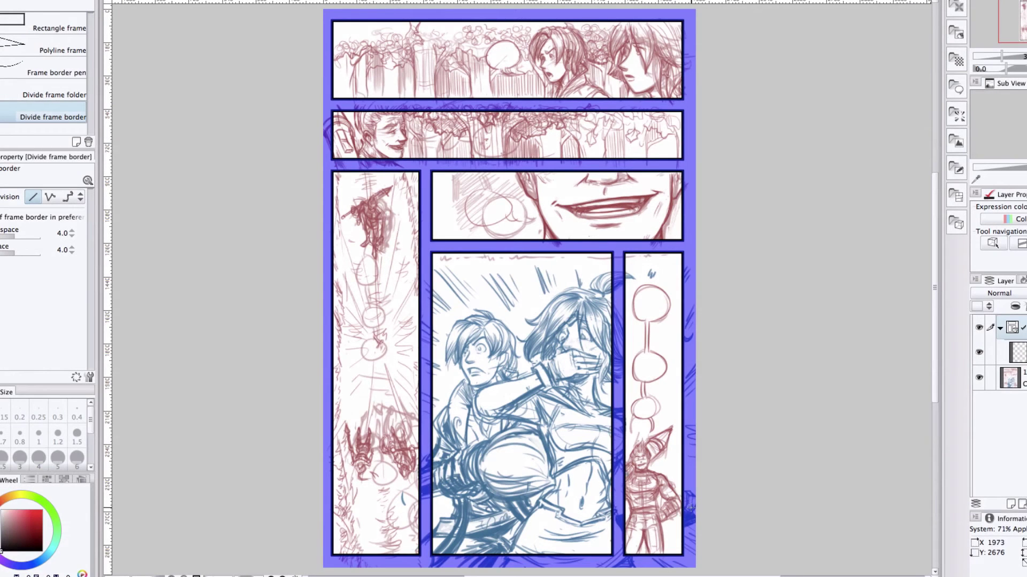
{"action": "left_click_drag", "start_coordinate": [620, 324], "coordinate": [485, 326]}
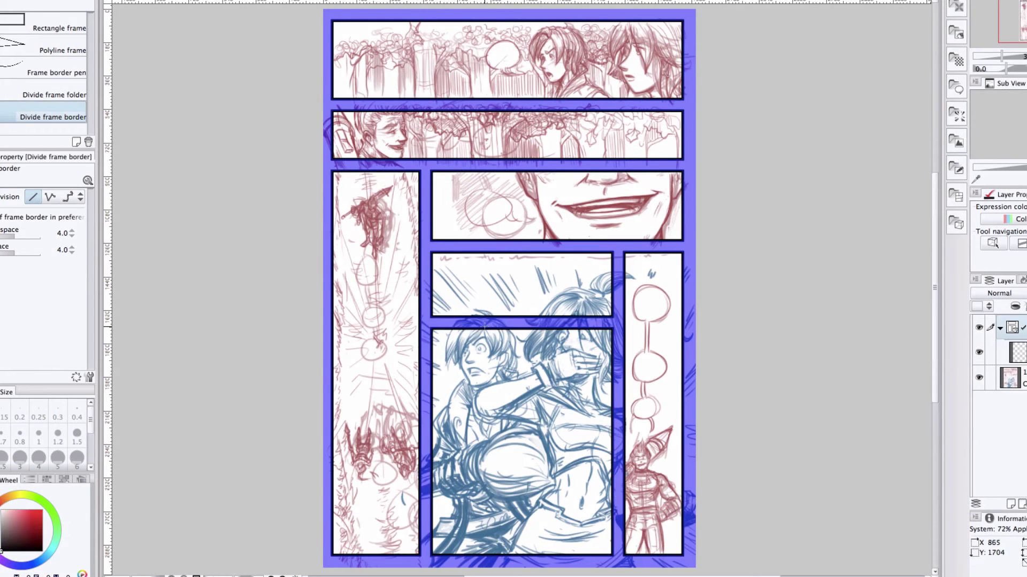
{"action": "key", "text": "ctrl+z"}
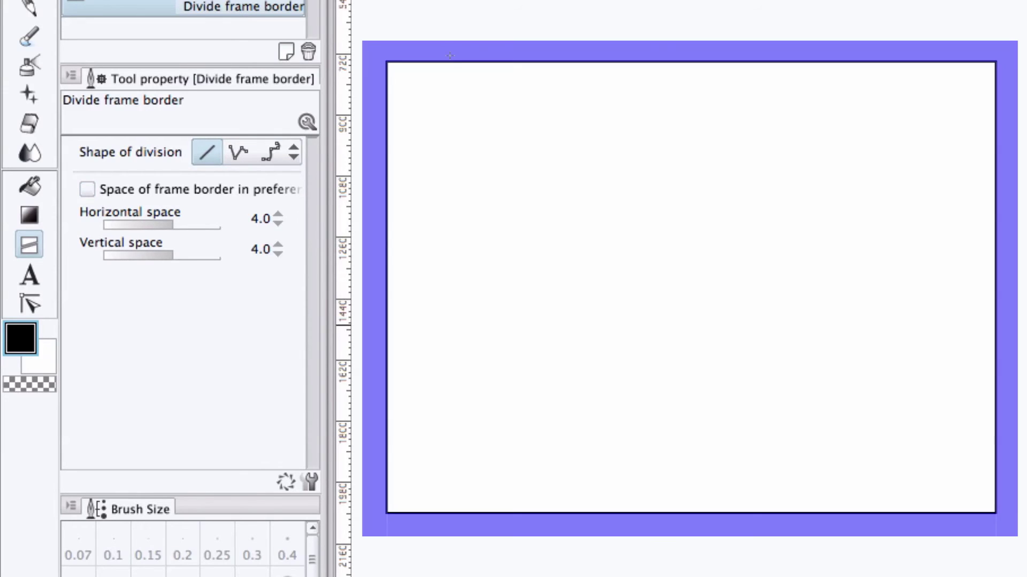
Step: Split the blank frame vertically, then set spline division shape and preference frame spacing
{"action": "left_click_drag", "start_coordinate": [449, 55], "coordinate": [453, 527]}
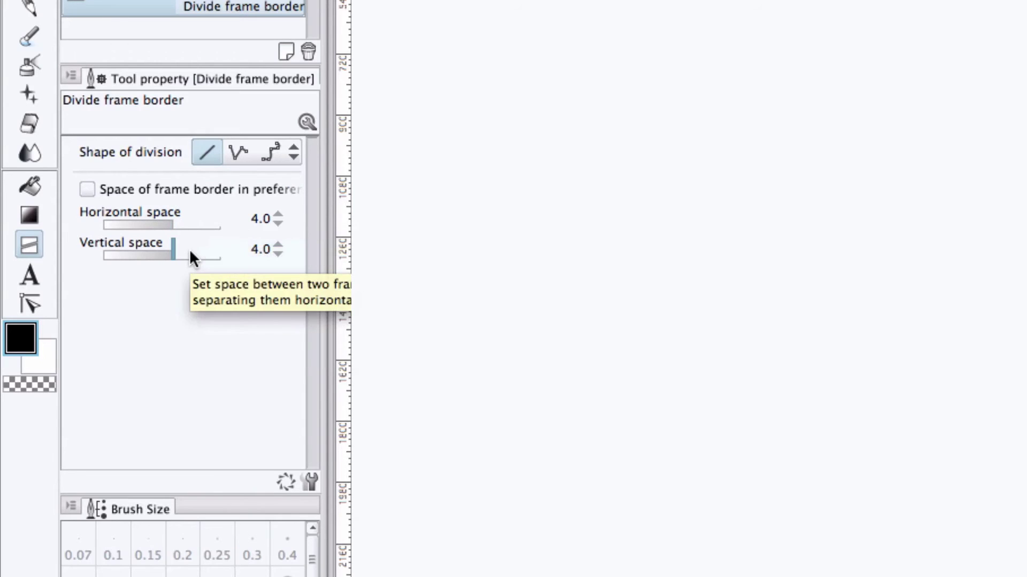
{"action": "left_click", "coordinate": [238, 155]}
{"action": "left_click", "coordinate": [271, 153]}
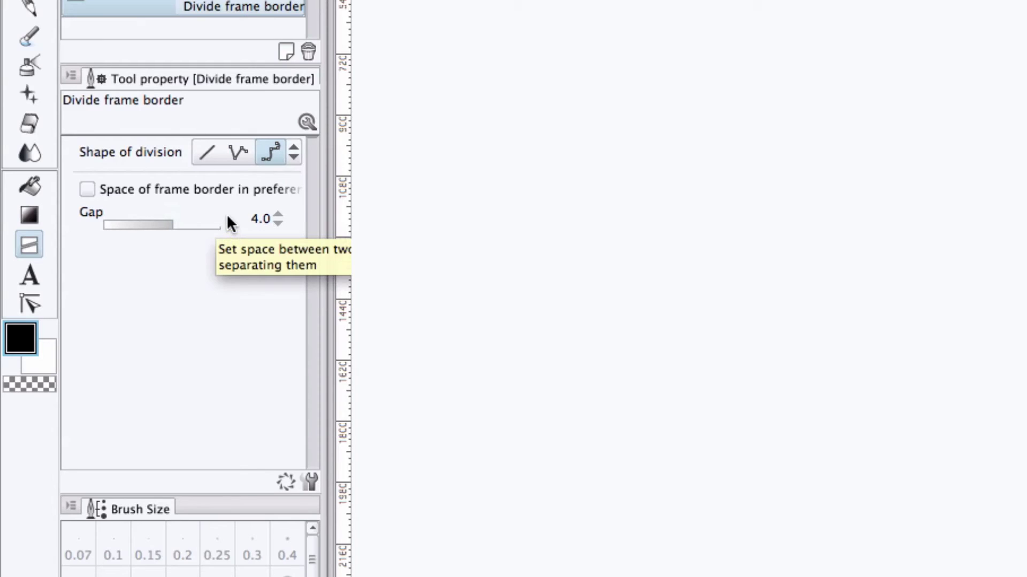
{"action": "left_click", "coordinate": [89, 188]}
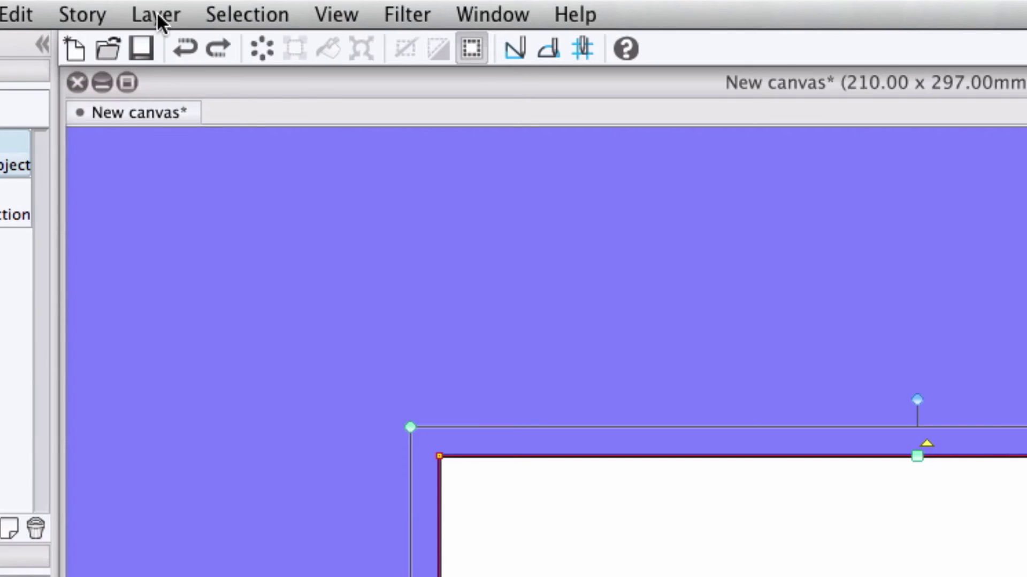
Step: Divide the frame border equally into 2 vertical and 2 horizontal panels, Divide folder set to Not change
{"action": "left_click", "coordinate": [156, 15]}
{"action": "mouse_move", "coordinate": [230, 240]}
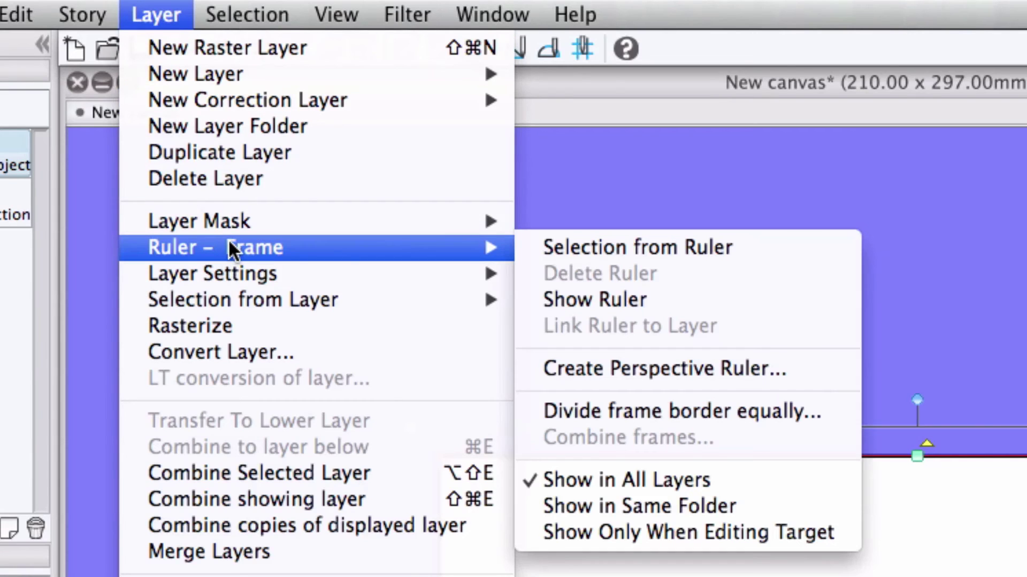
{"action": "left_click", "coordinate": [715, 410]}
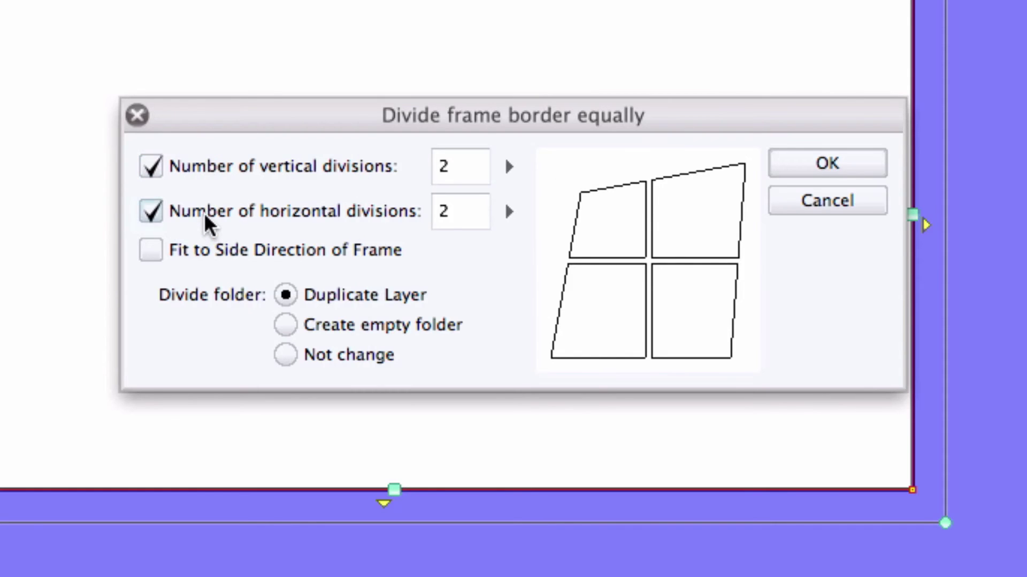
{"action": "left_click_drag", "start_coordinate": [512, 167], "coordinate": [219, 251]}
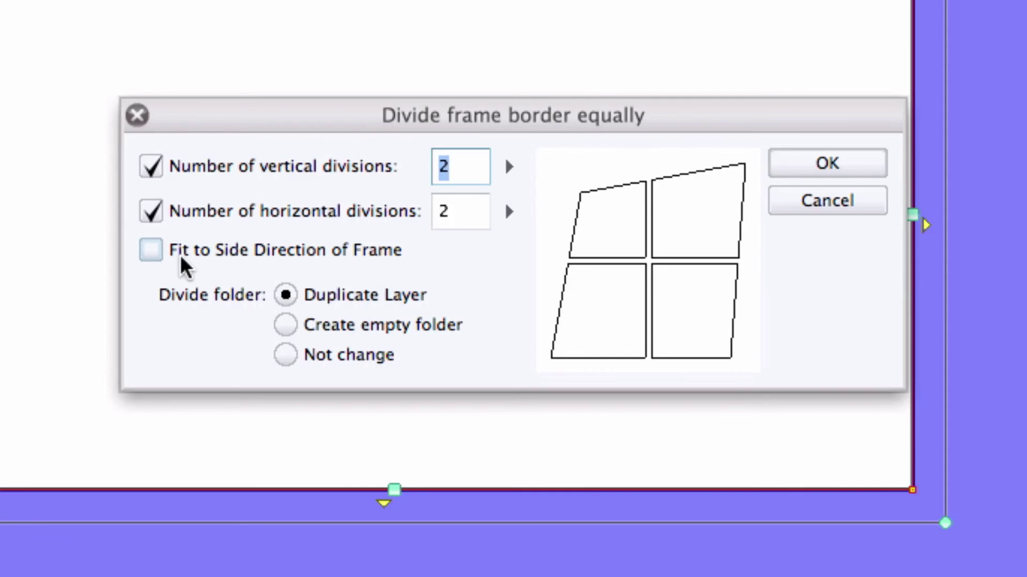
{"action": "left_click", "coordinate": [150, 250]}
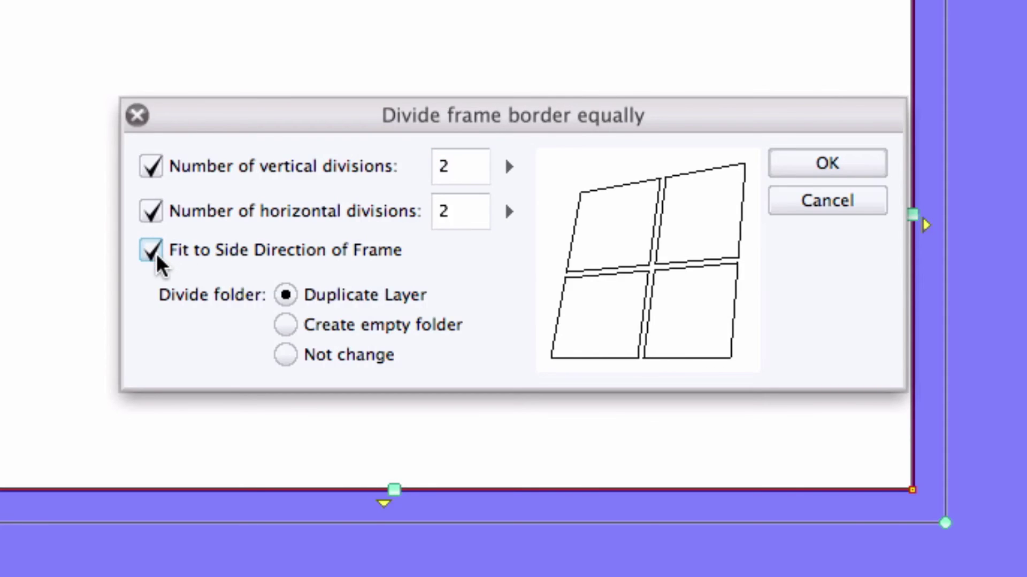
{"action": "left_click", "coordinate": [153, 251]}
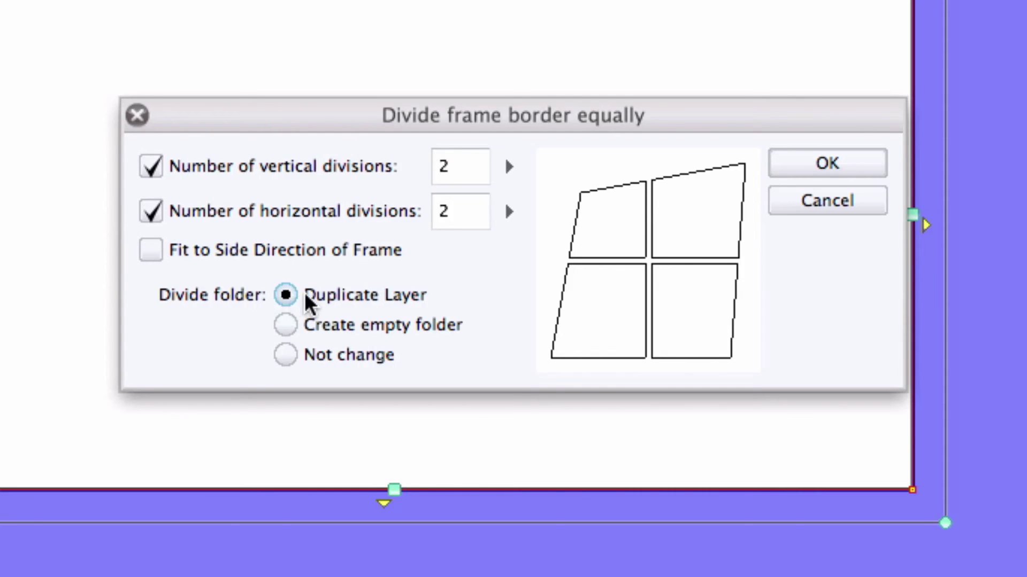
{"action": "left_click", "coordinate": [288, 327]}
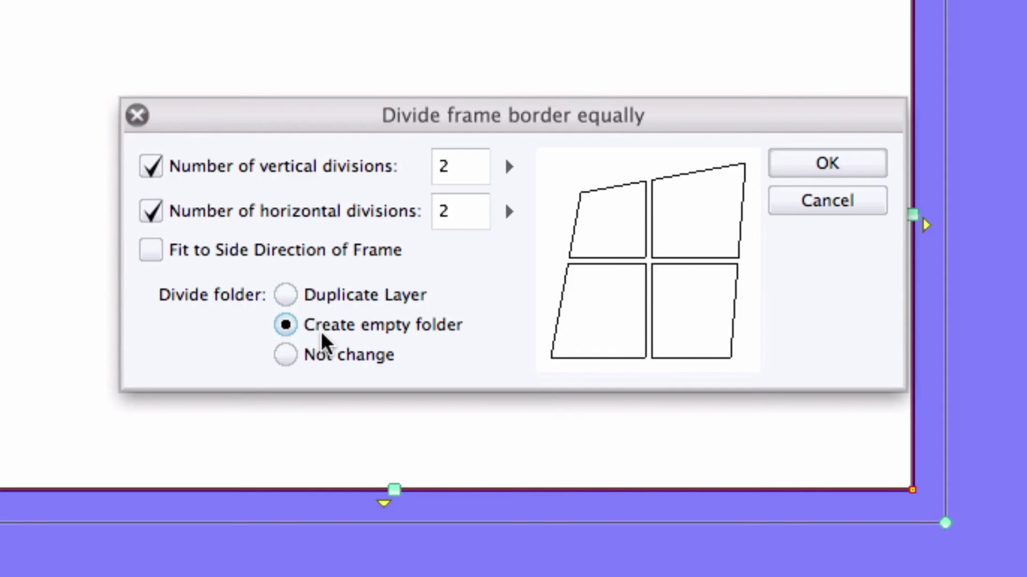
{"action": "left_click", "coordinate": [286, 356]}
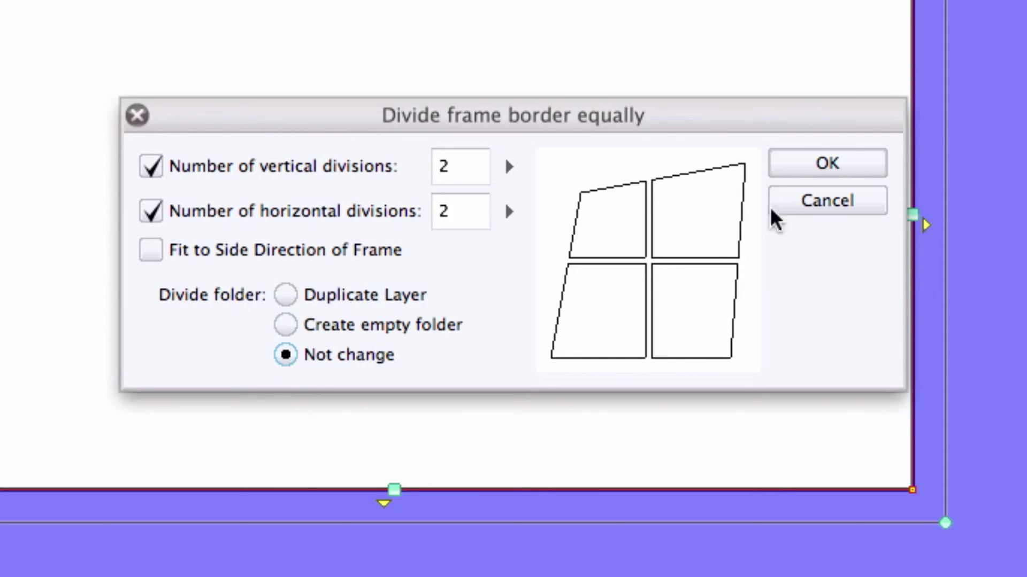
{"action": "left_click", "coordinate": [830, 162]}
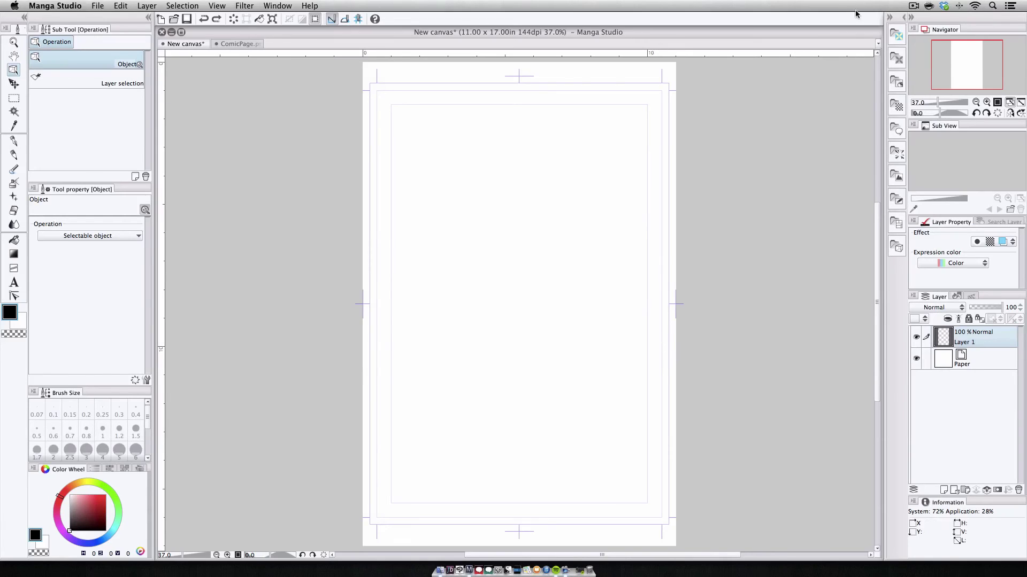
Step: Apply the Manga material Framing template '2 rows 3 frames 1' to the page
{"action": "left_click", "coordinate": [897, 58]}
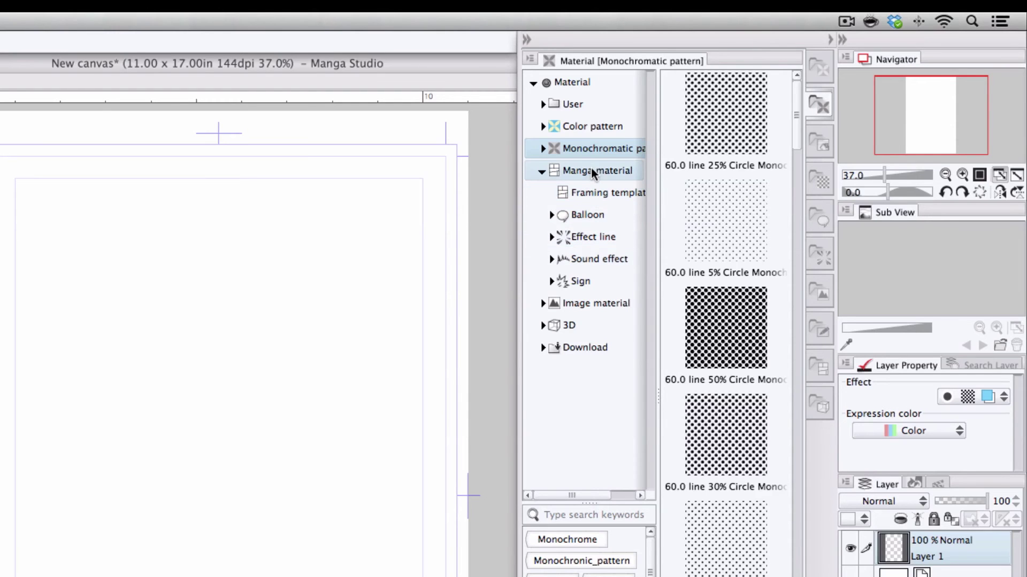
{"action": "left_click", "coordinate": [597, 174]}
{"action": "left_click", "coordinate": [610, 193]}
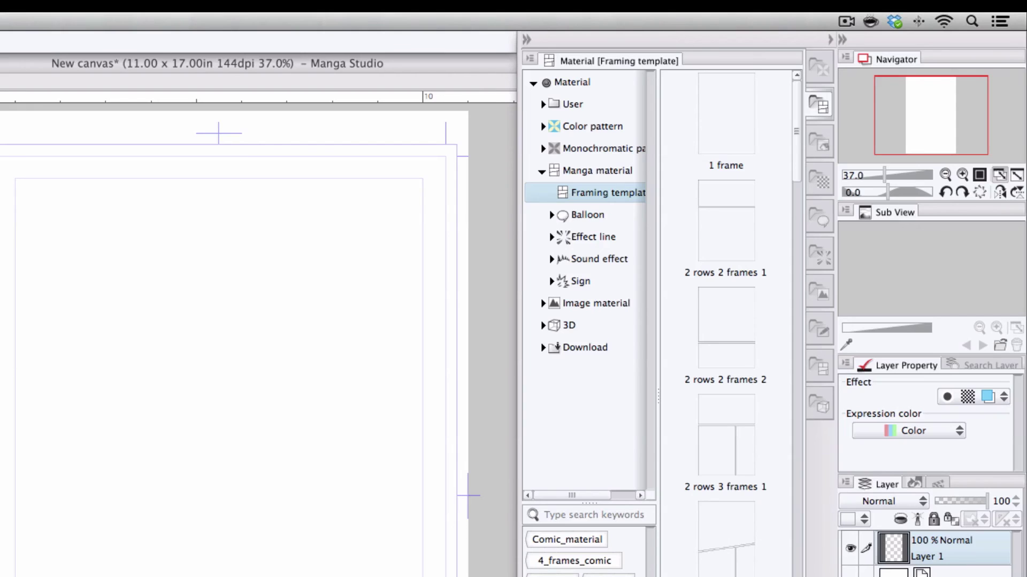
{"action": "left_click", "coordinate": [722, 422]}
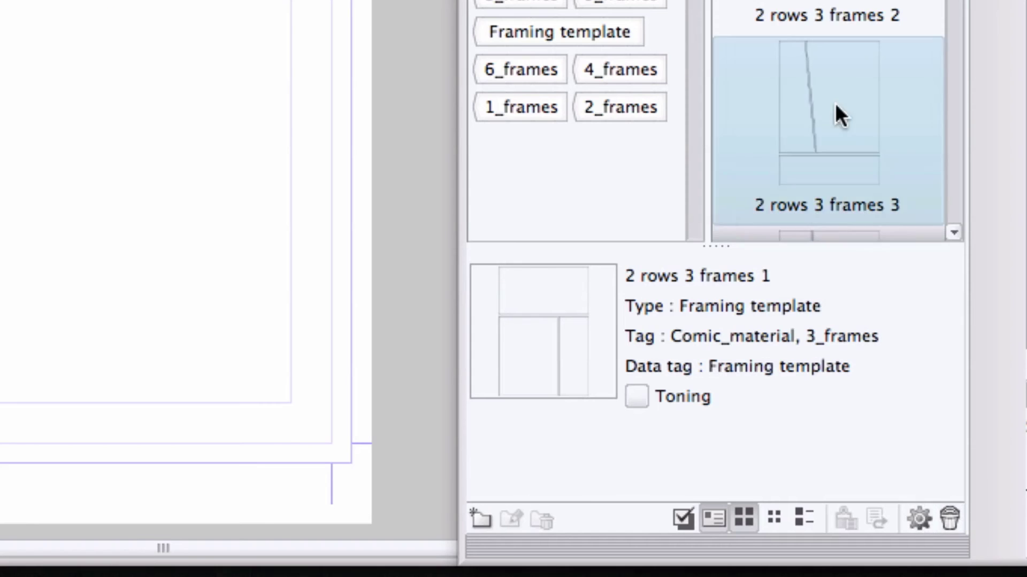
{"action": "left_click", "coordinate": [848, 519]}
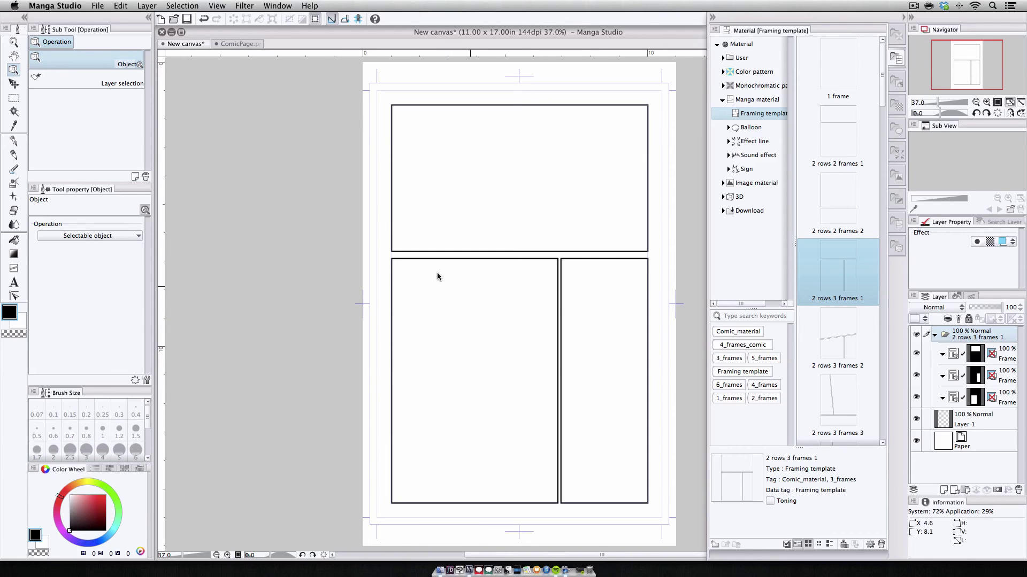
Step: Slice the top panel with a slanted line using Divide frame folder
{"action": "left_click", "coordinate": [14, 268]}
{"action": "left_click", "coordinate": [134, 136]}
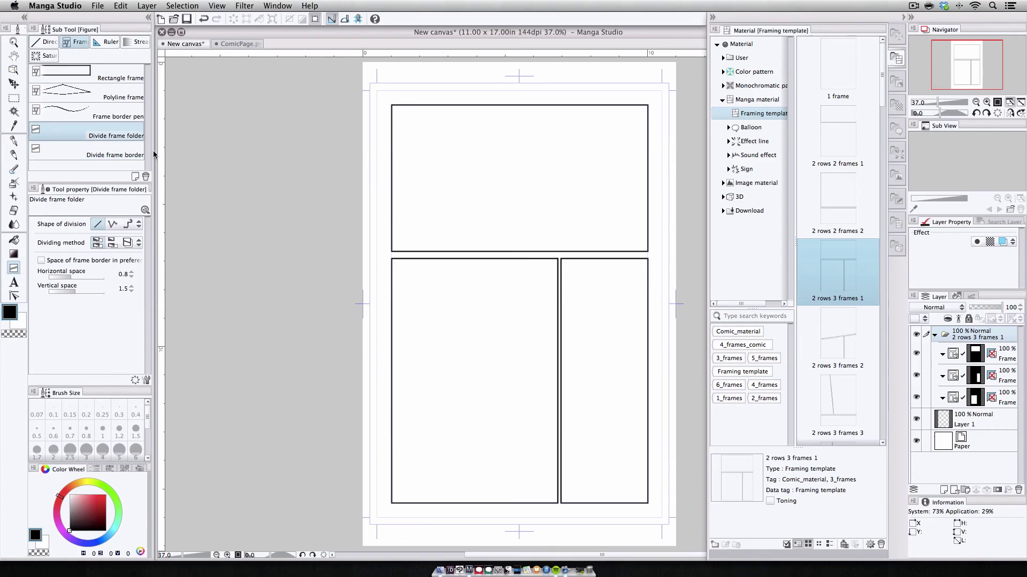
{"action": "left_click_drag", "start_coordinate": [465, 95], "coordinate": [464, 505]}
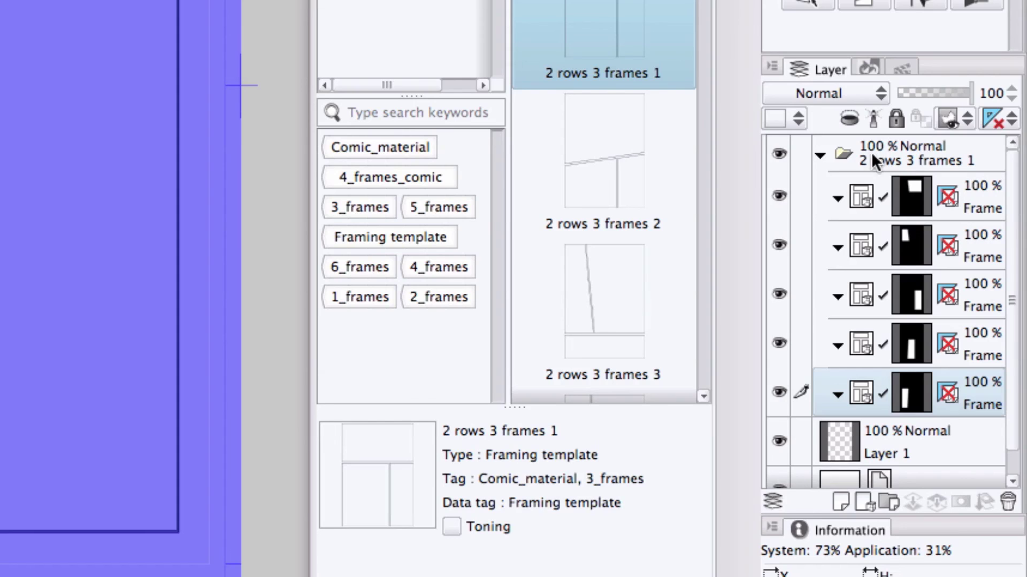
Step: Rename the panel frame folder to Test
{"action": "left_click", "coordinate": [864, 149]}
{"action": "double_click", "coordinate": [875, 153]}
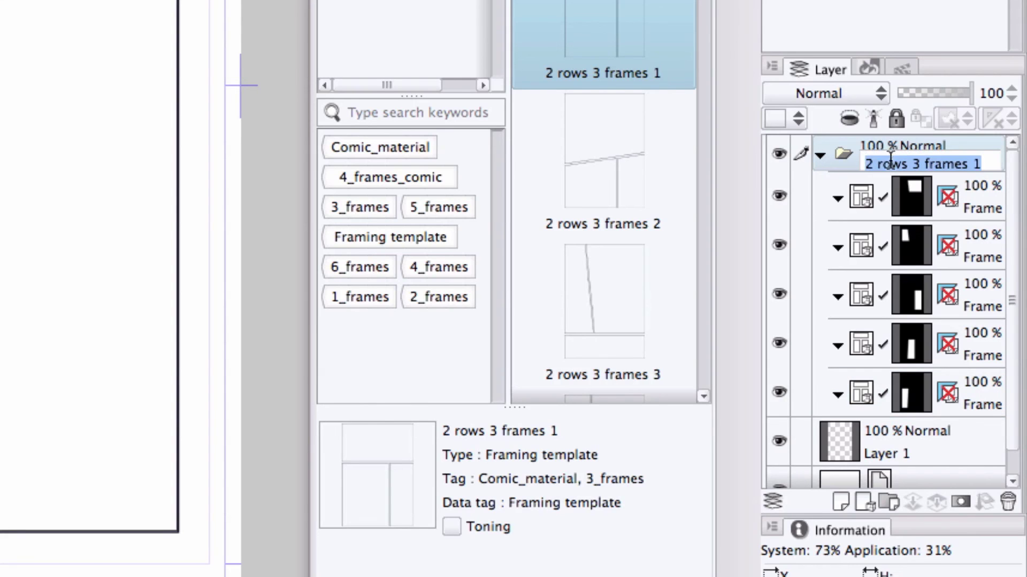
{"action": "type", "text": "Test"}
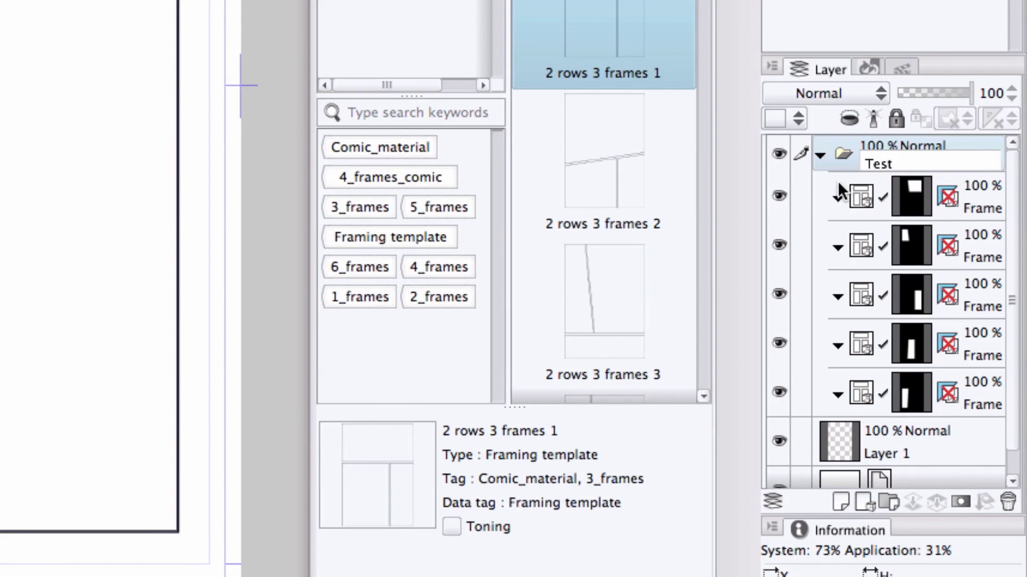
{"action": "key", "text": "Return"}
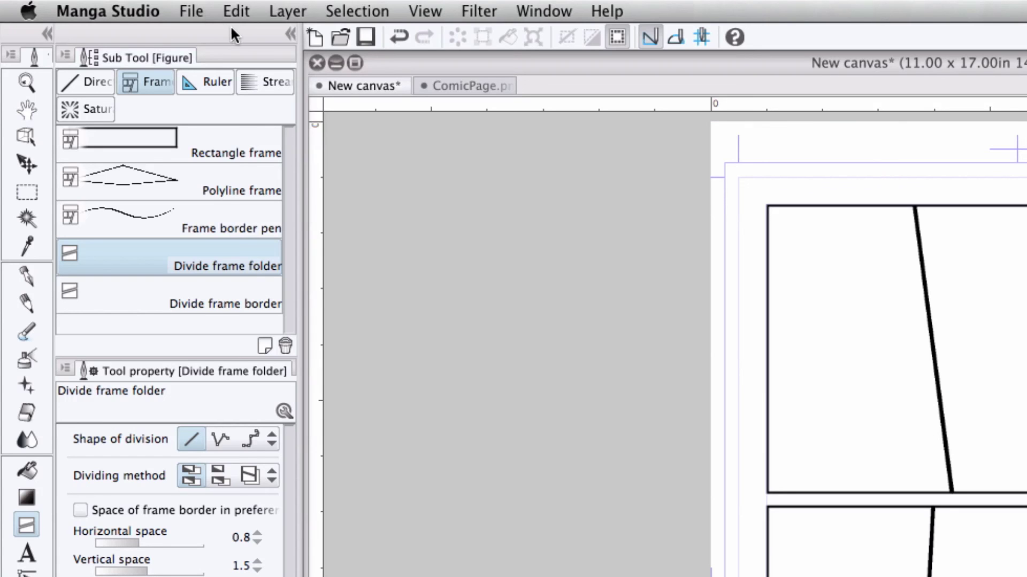
Step: Register the Test folder as template material saved under Manga material > Framing template
{"action": "left_click", "coordinate": [118, 6]}
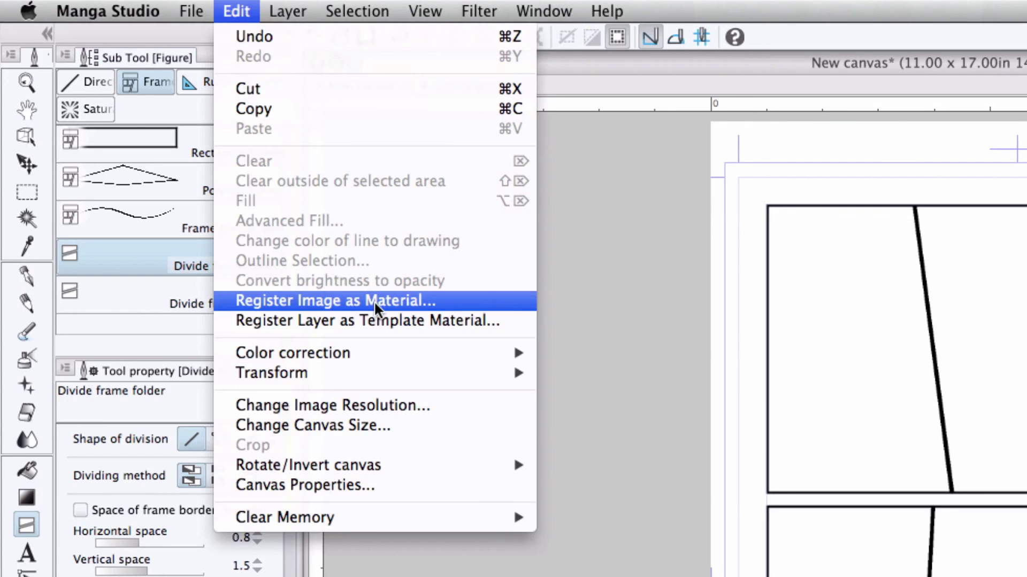
{"action": "left_click", "coordinate": [387, 296]}
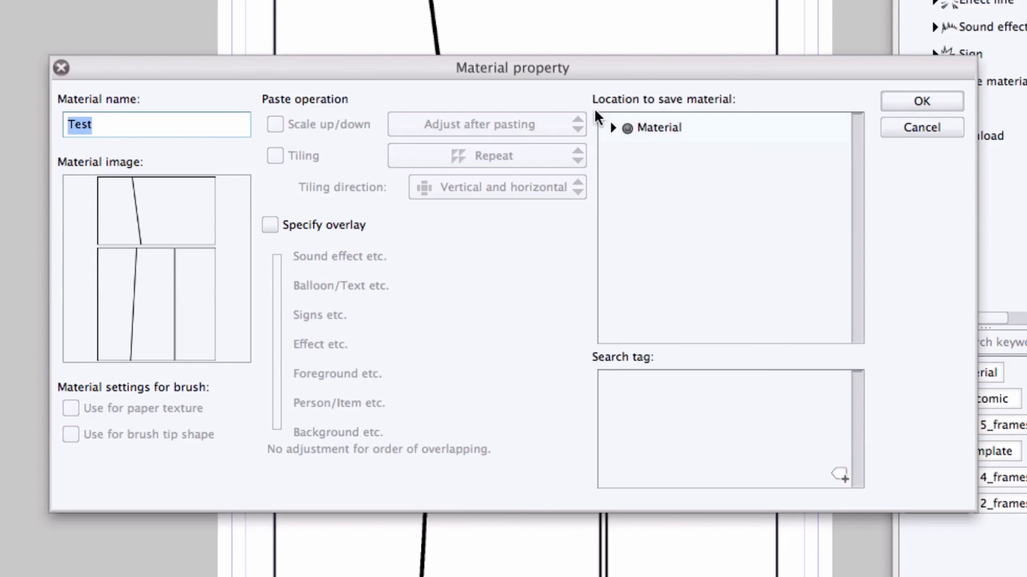
{"action": "left_click", "coordinate": [616, 133]}
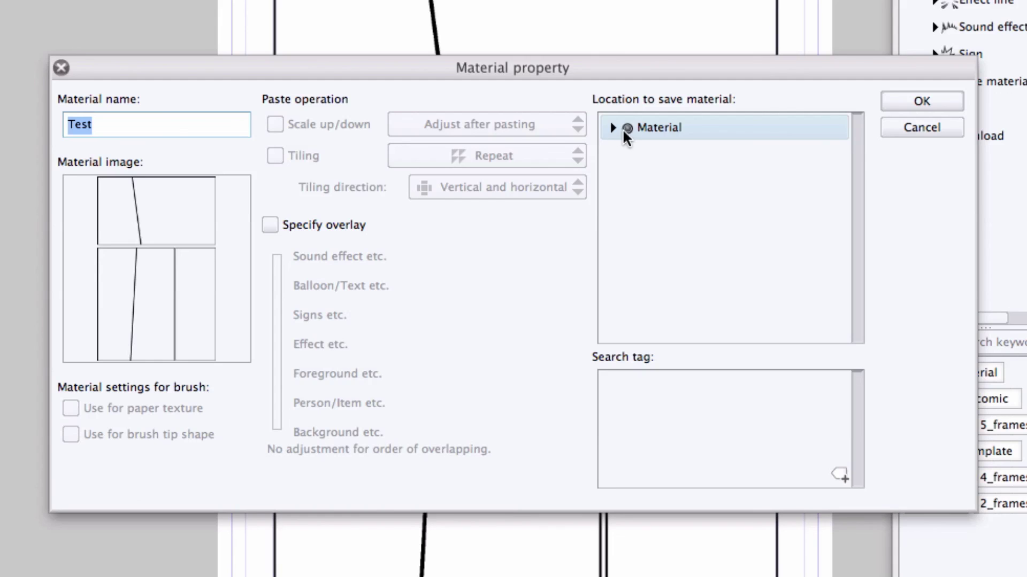
{"action": "left_click", "coordinate": [615, 127]}
{"action": "left_click", "coordinate": [621, 237]}
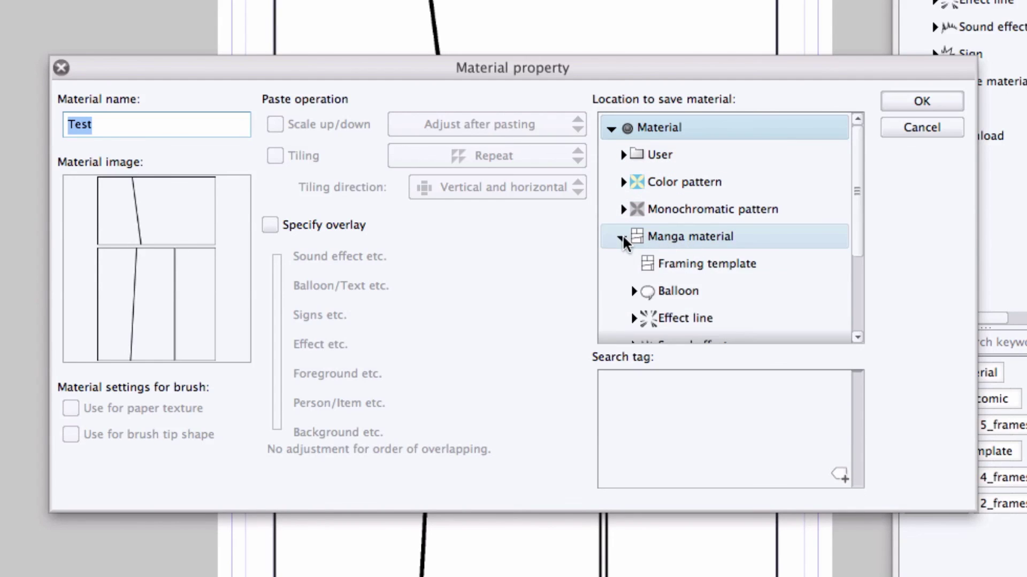
{"action": "left_click", "coordinate": [688, 262]}
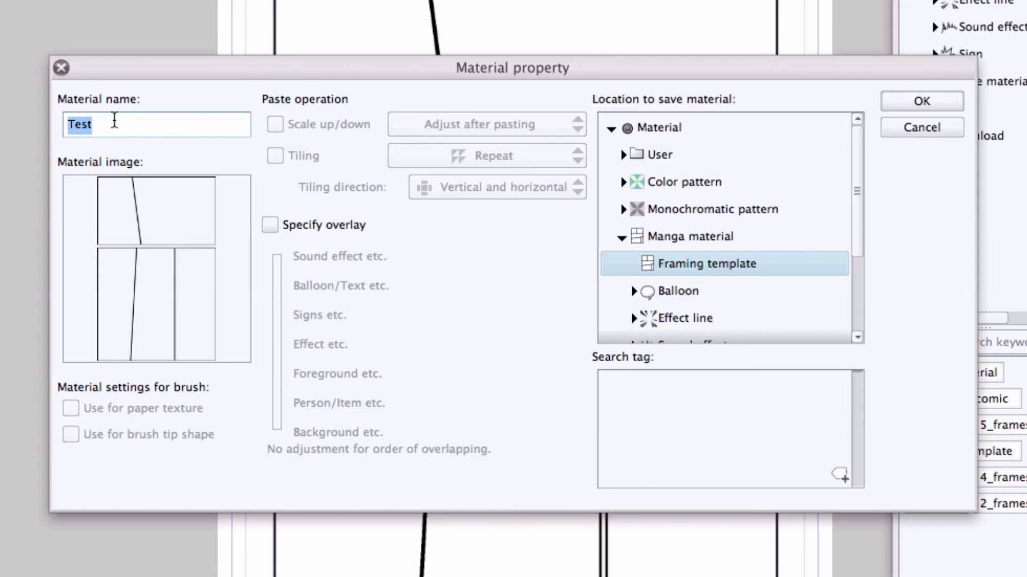
Step: Save Test into the Framing templates, then remove and reapply its slanted-panel layout on the page
{"action": "left_click", "coordinate": [921, 101]}
{"action": "left_click_drag", "start_coordinate": [831, 62], "coordinate": [842, 557]}
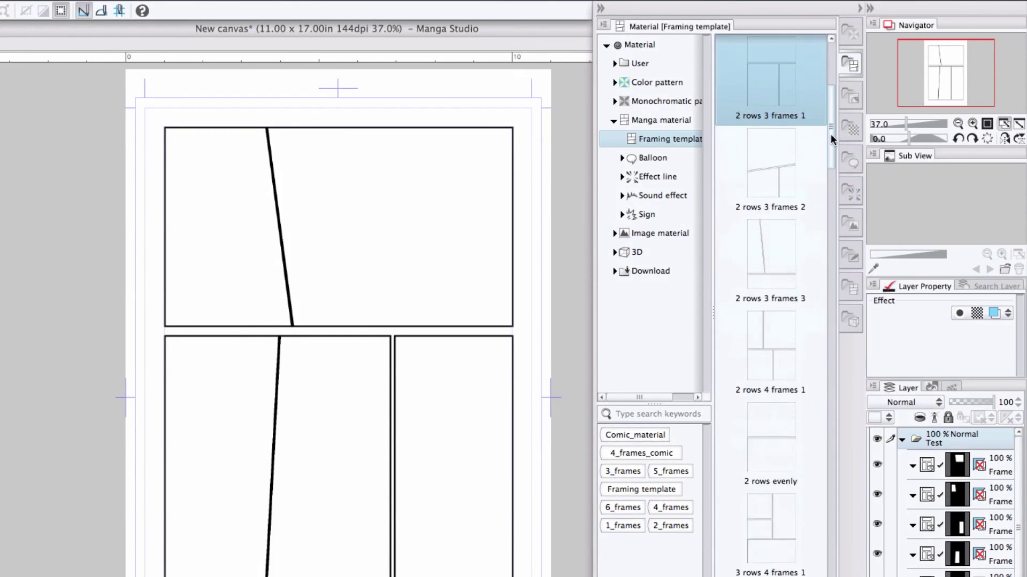
{"action": "left_click", "coordinate": [753, 518]}
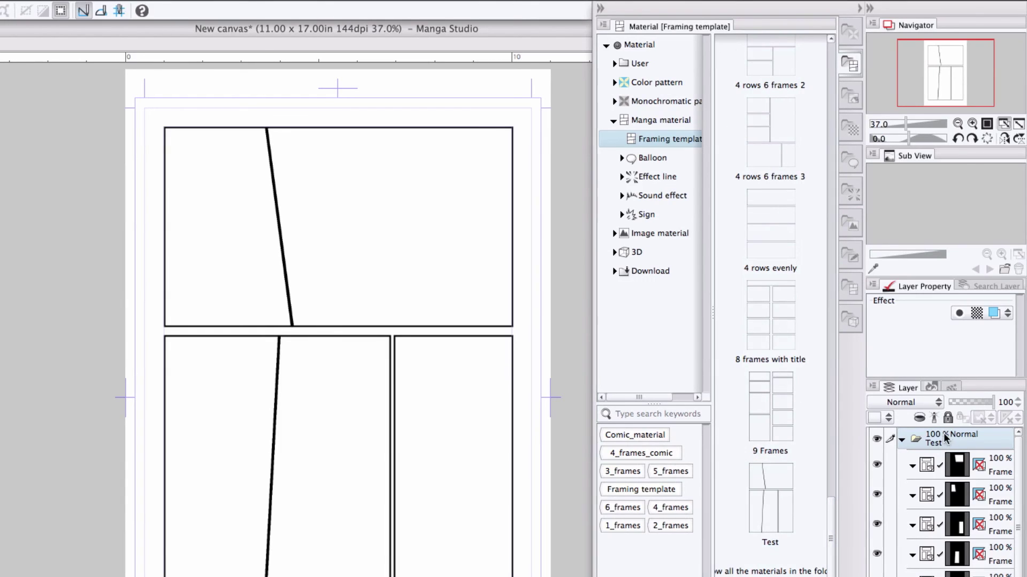
{"action": "scroll", "coordinate": [943, 444], "scroll_direction": "down", "scroll_amount": 1}
{"action": "key", "text": "super+z"}
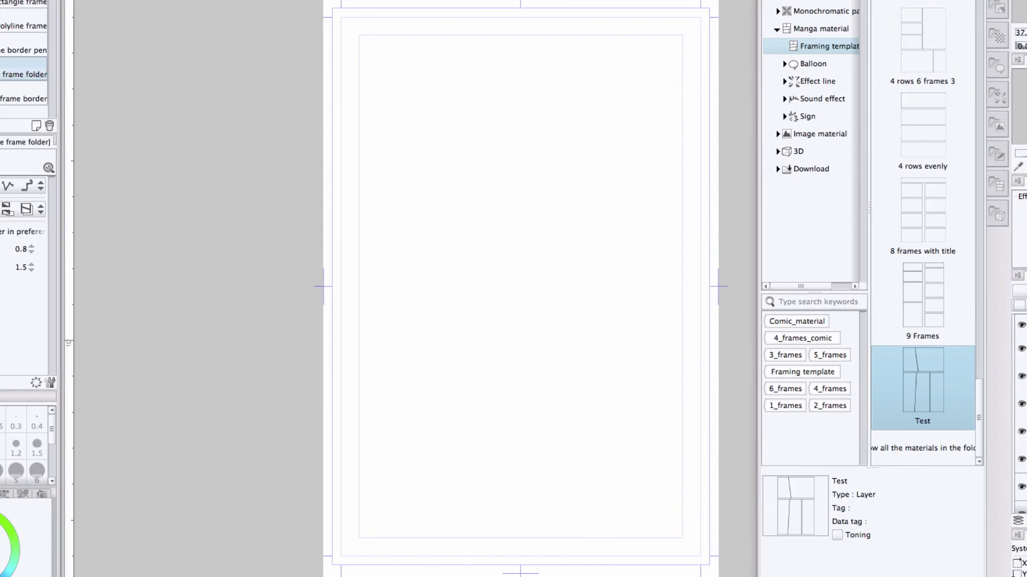
{"action": "key", "text": "super+y"}
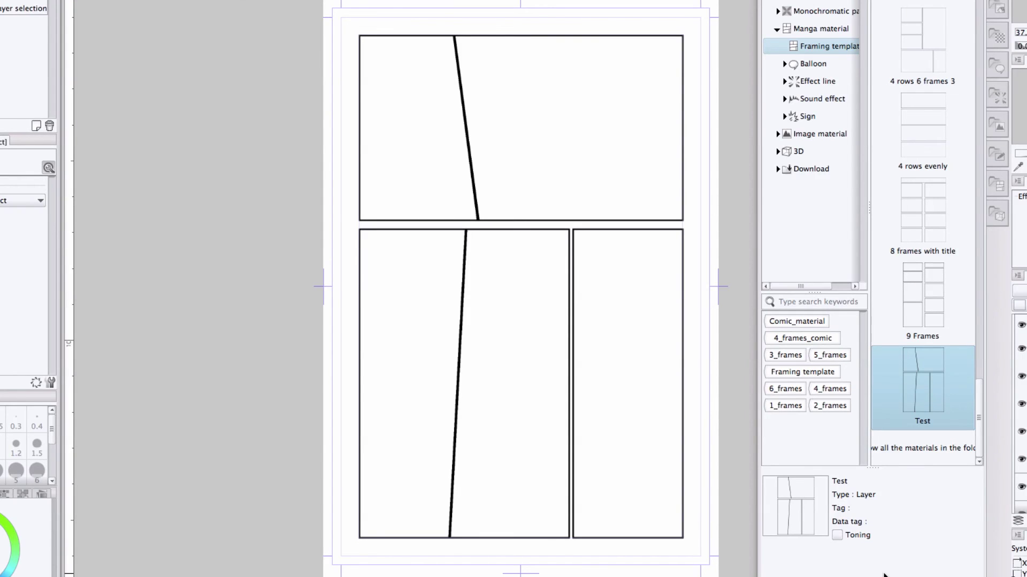